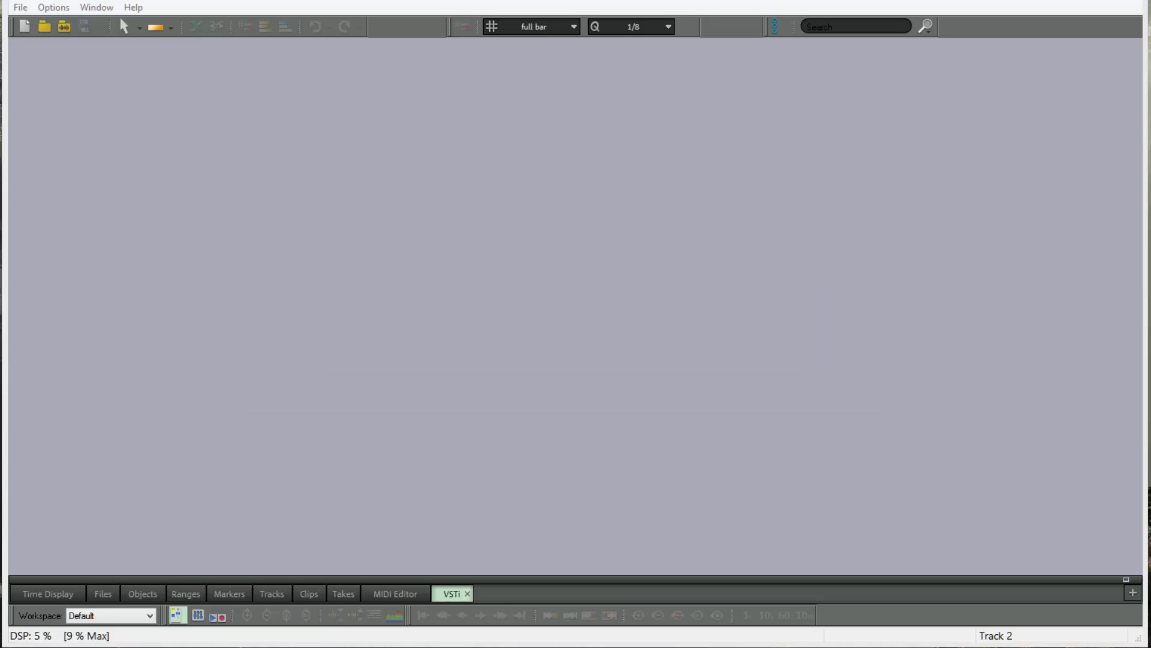
# - Create a new Samplitude project with a single track
pyautogui.click(25, 27)
pyautogui.click(370, 304)
pyautogui.click(449, 416)
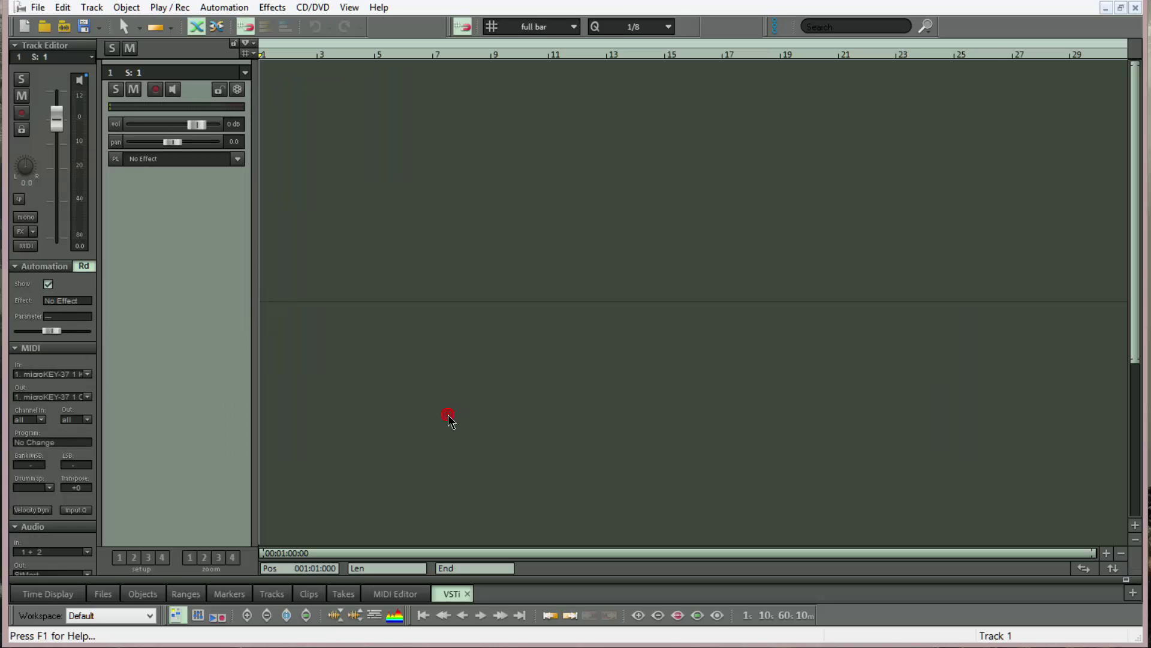
# - On the track's effect slot, browse VSTi > IK Multimedia to SampleTank2.x
pyautogui.click(237, 160)
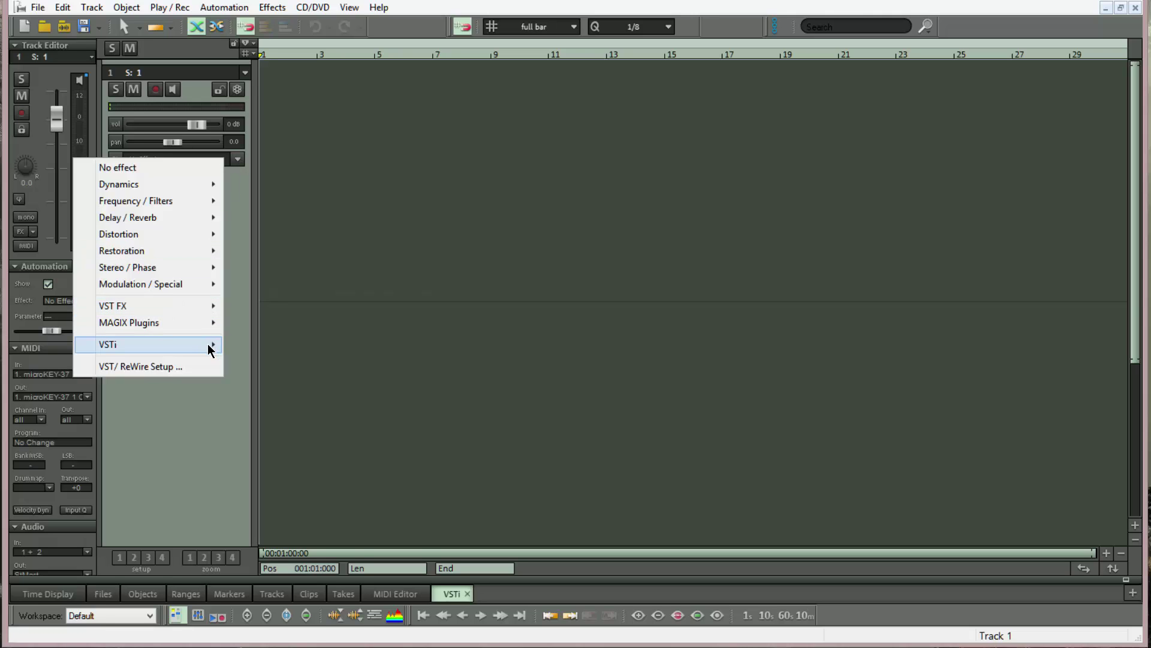
pyautogui.moveTo(210, 348)
pyautogui.moveTo(297, 484)
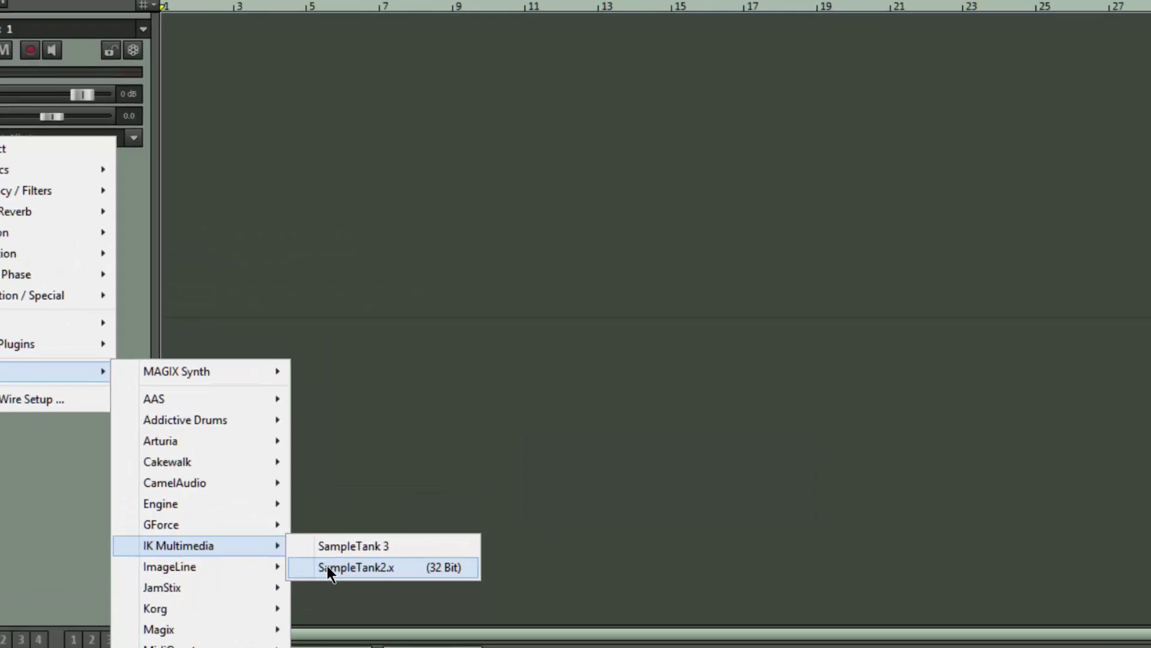
# - Insert SampleTank2.x on track 1 with Multi-Channel routing, reviewing the extended options
pyautogui.click(393, 501)
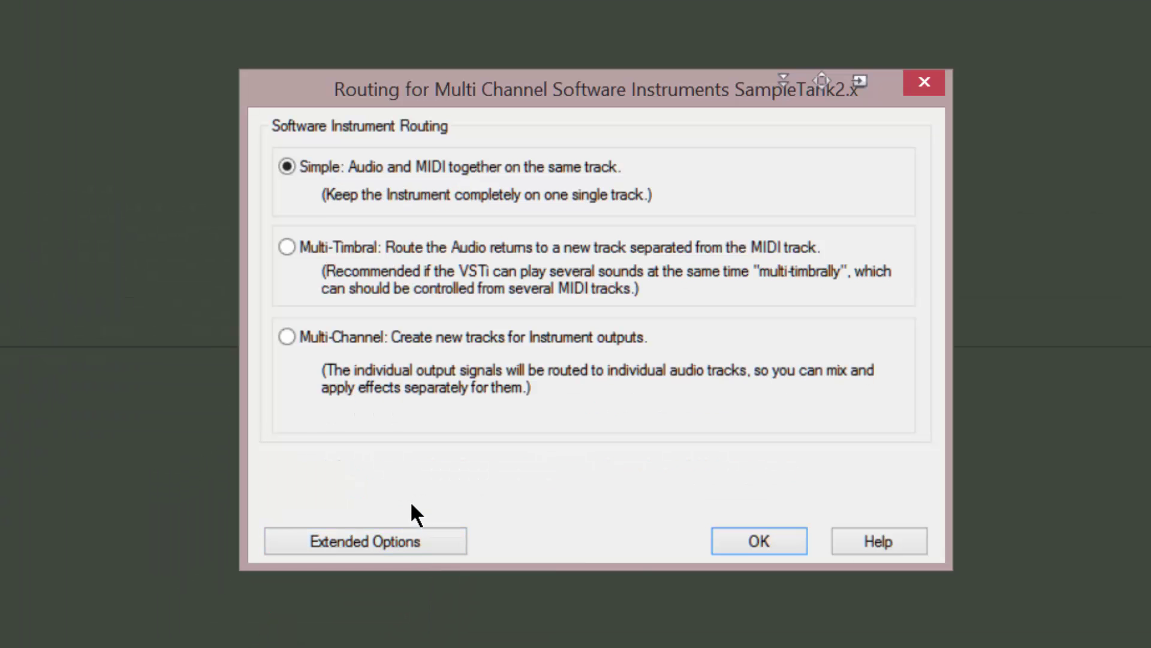
pyautogui.click(291, 335)
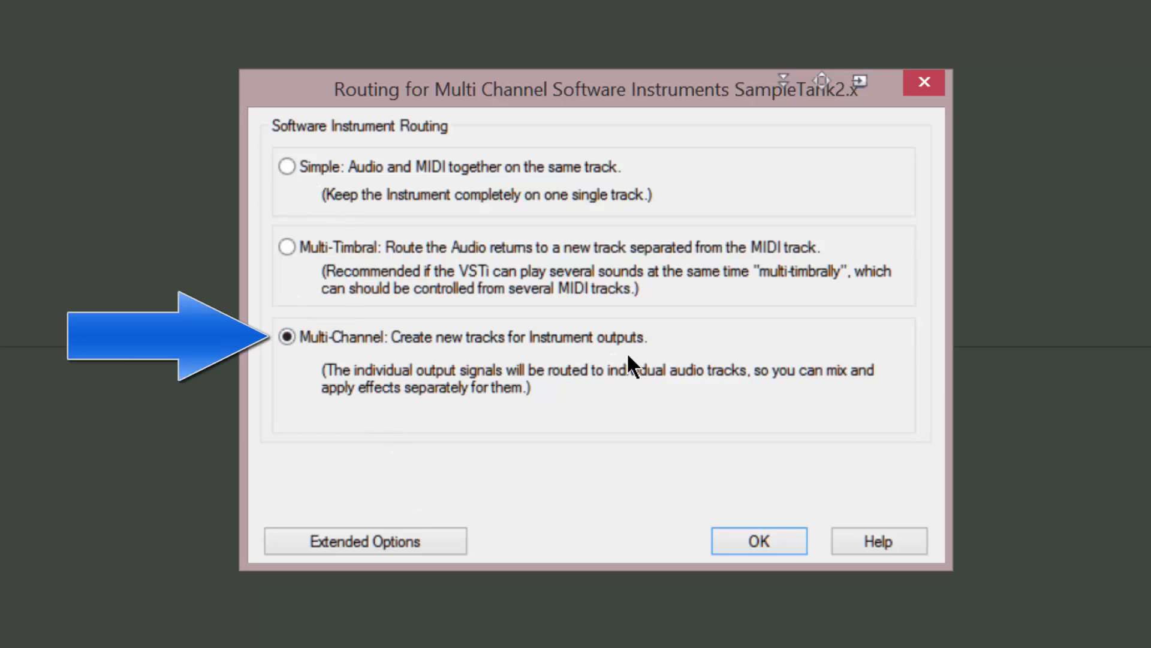
pyautogui.click(382, 536)
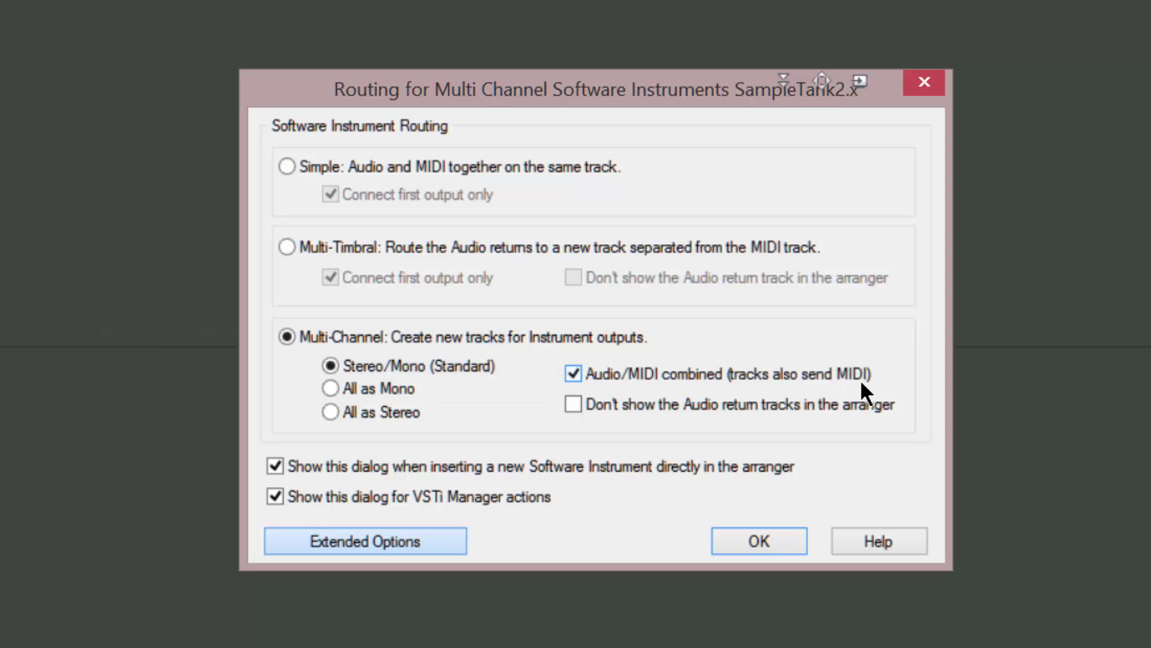
pyautogui.click(765, 531)
# - Load SampleTank's 16ch Multi and close its window to reveal tracks 1–16
pyautogui.click(588, 176)
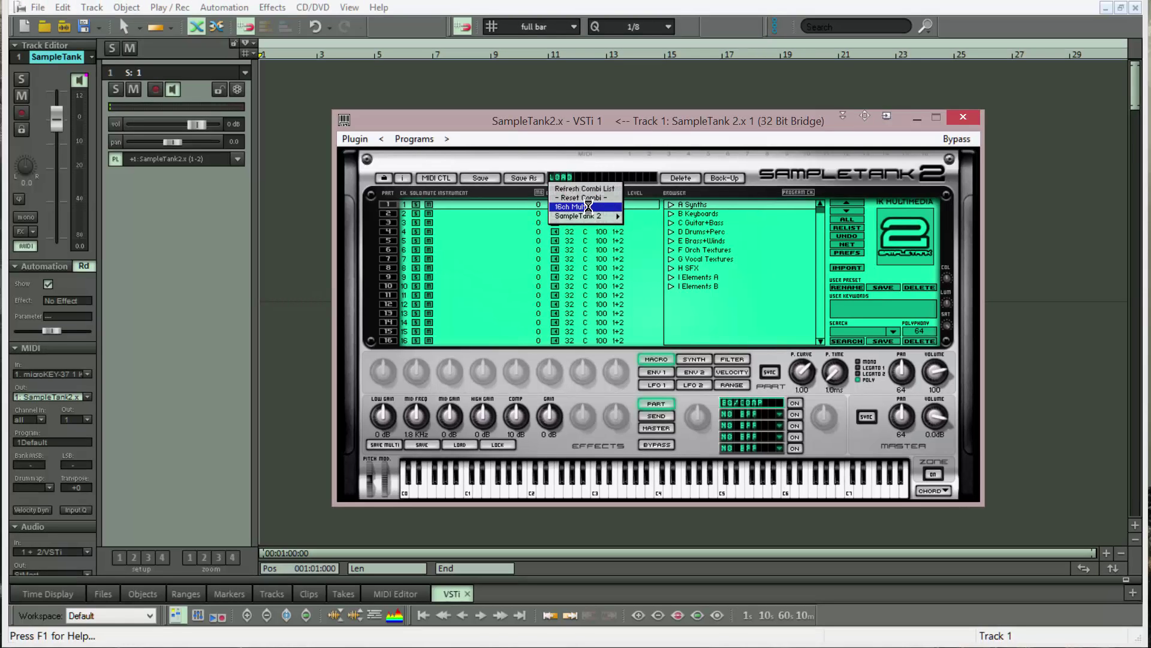
pyautogui.click(589, 208)
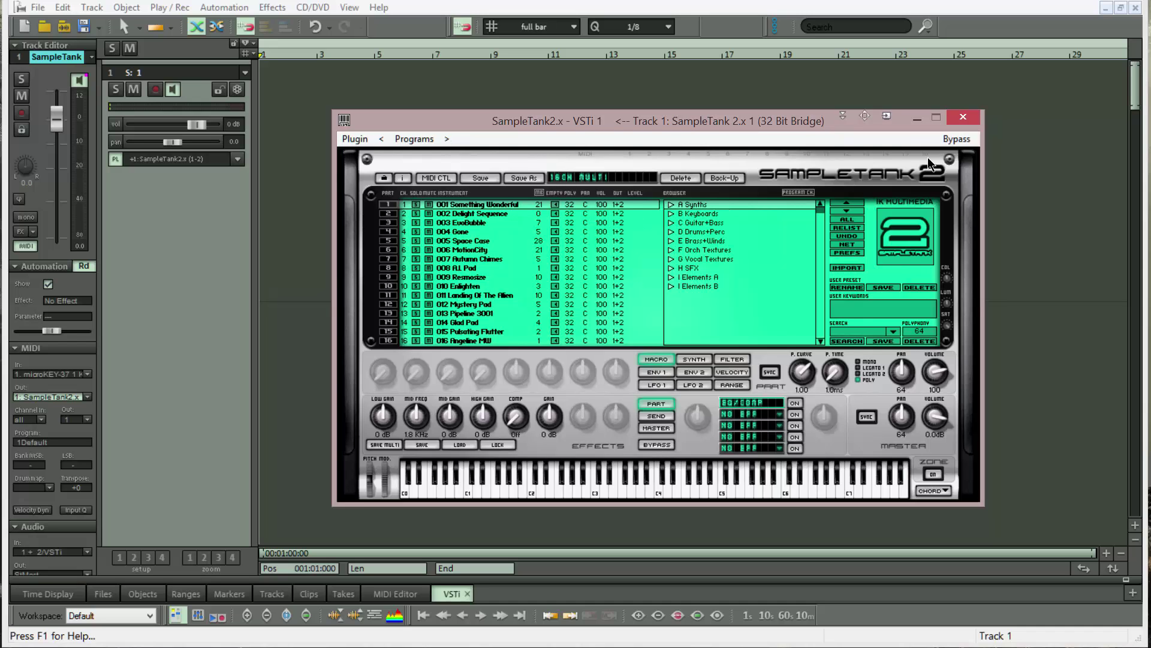
pyautogui.click(963, 117)
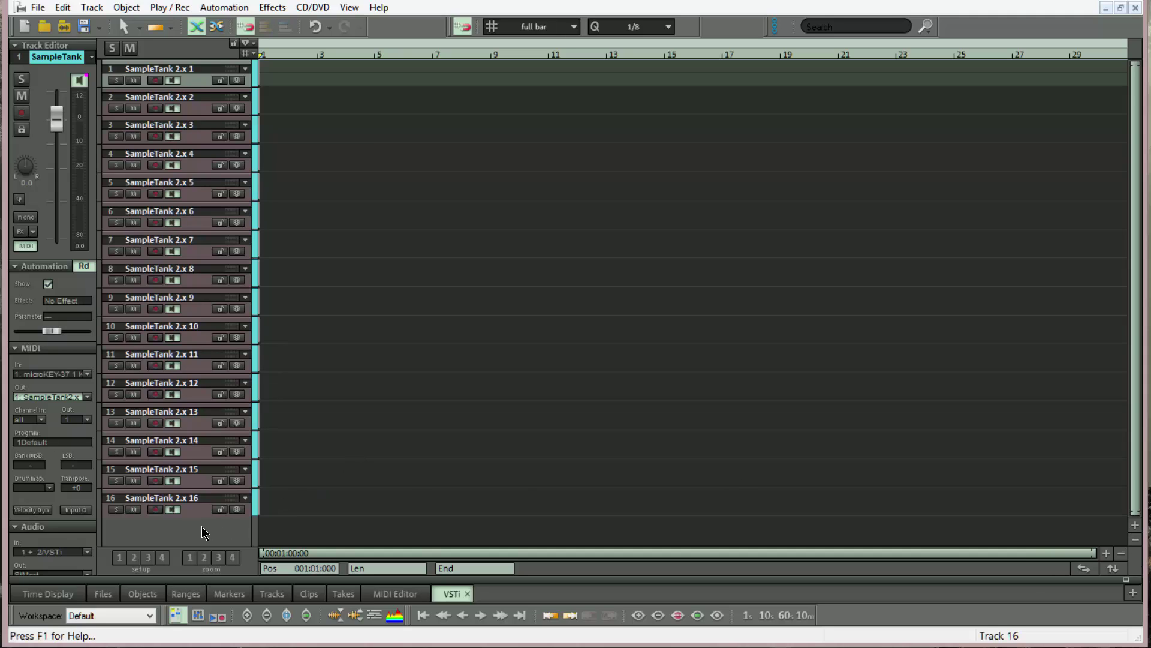
# - In the mixer, lower all 16 SampleTank channels together to -6.7 dB, then deselect them
pyautogui.press('m')
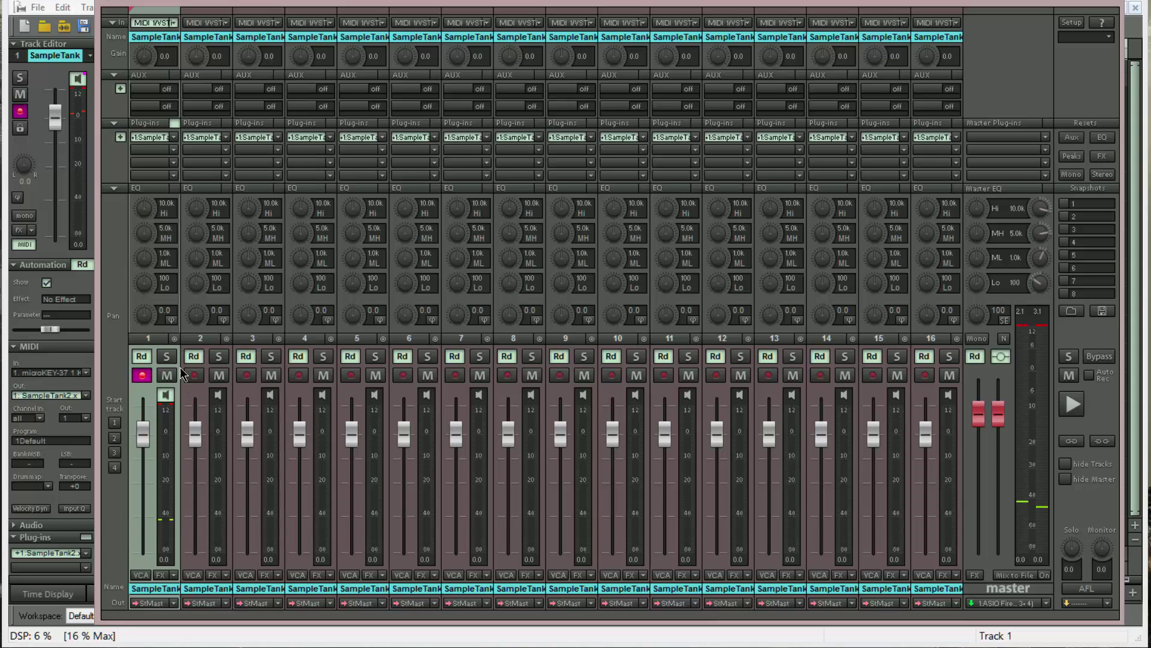
pyautogui.click(941, 343)
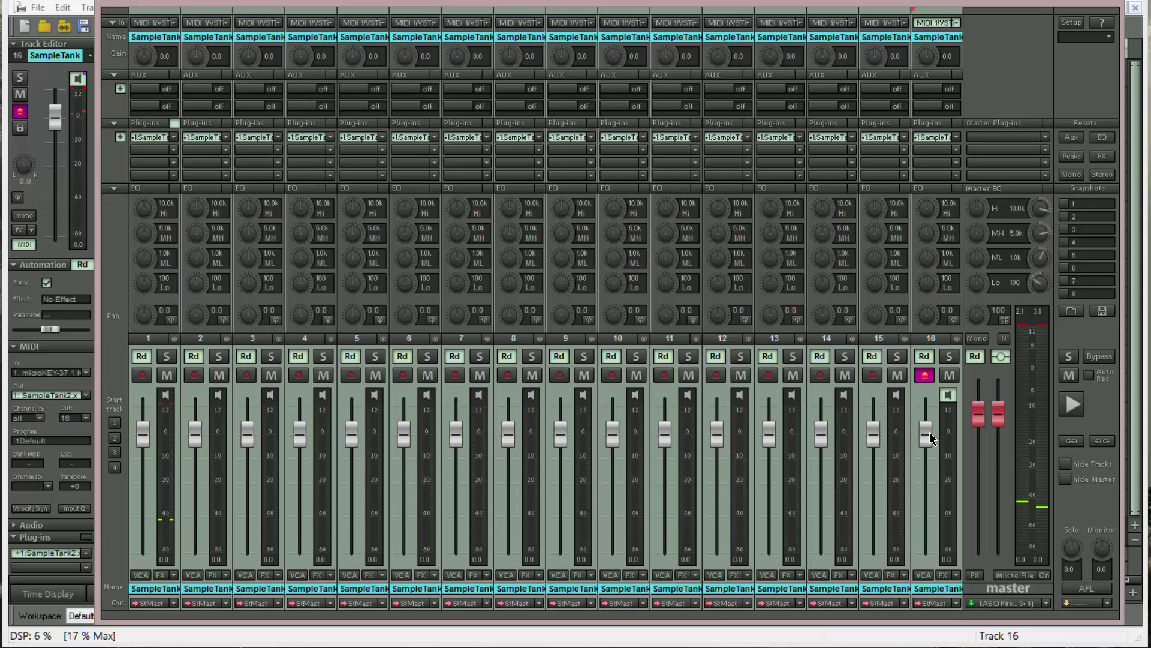
pyautogui.moveTo(927, 432)
pyautogui.mouseDown()
pyautogui.moveTo(931, 463)
pyautogui.moveTo(933, 453)
pyautogui.mouseUp()
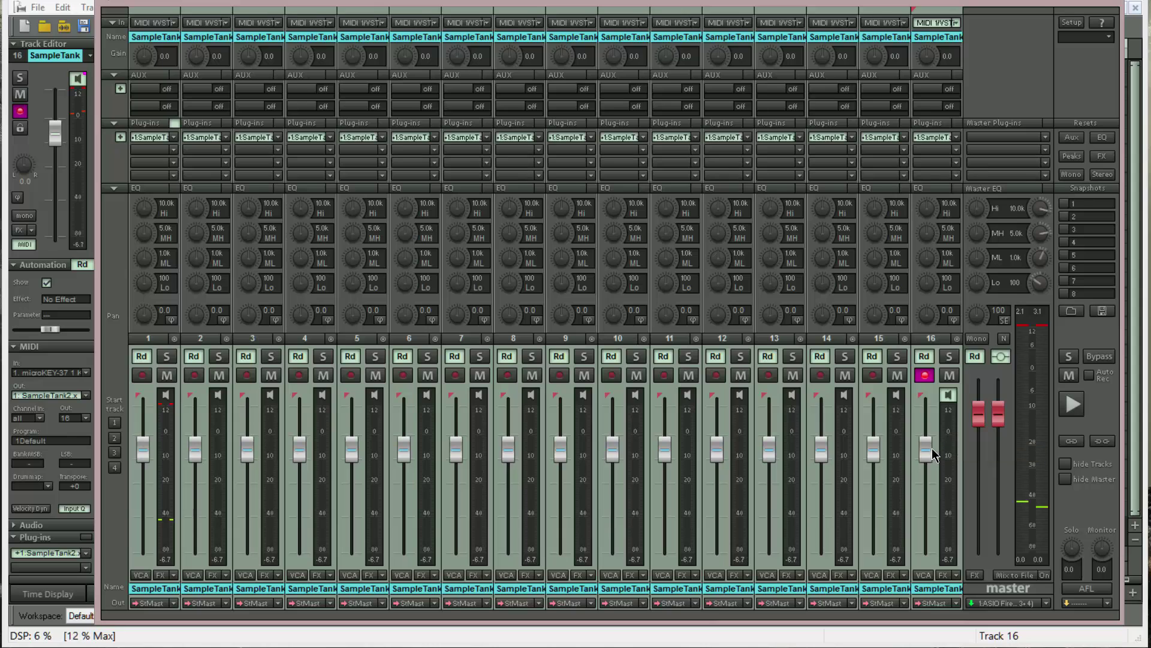
pyautogui.click(113, 369)
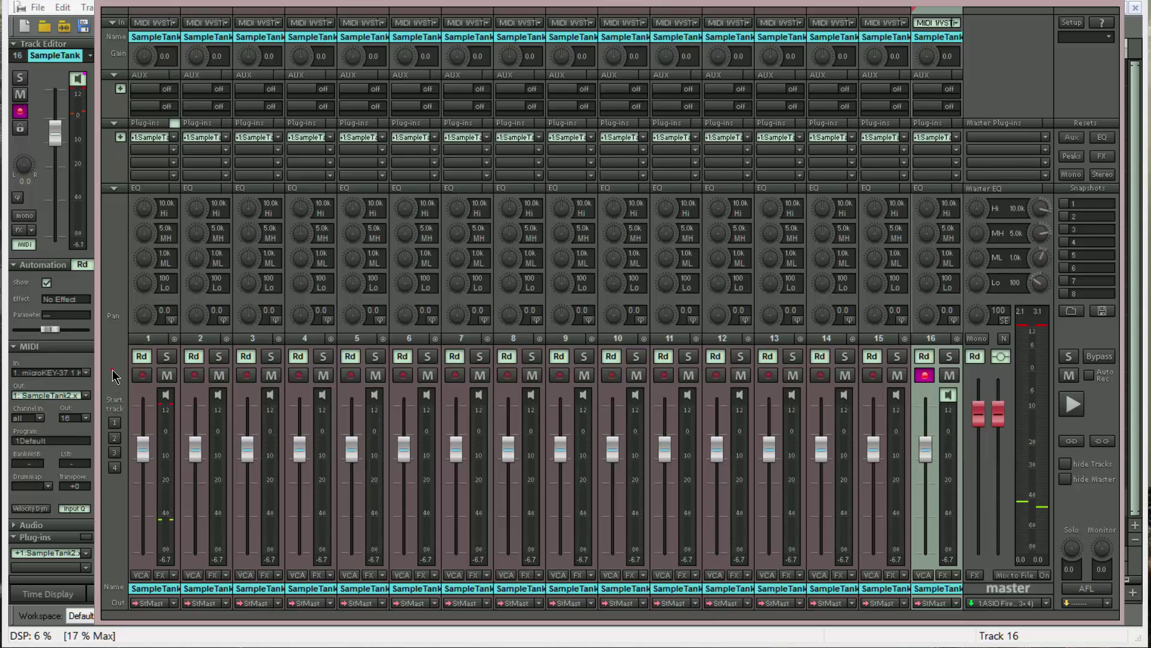
# - Monitor track 1 and test its fader, arming track 2, ending track 1 at -6.9 dB
pyautogui.click(163, 395)
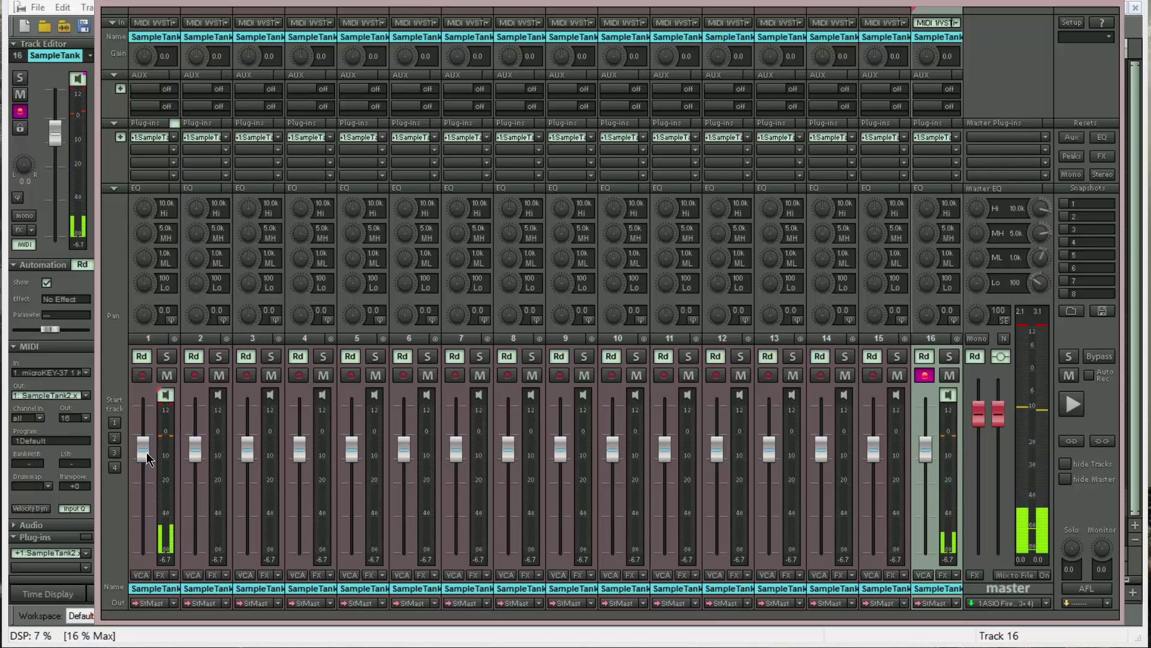
pyautogui.moveTo(146, 452); pyautogui.dragTo(136, 512)
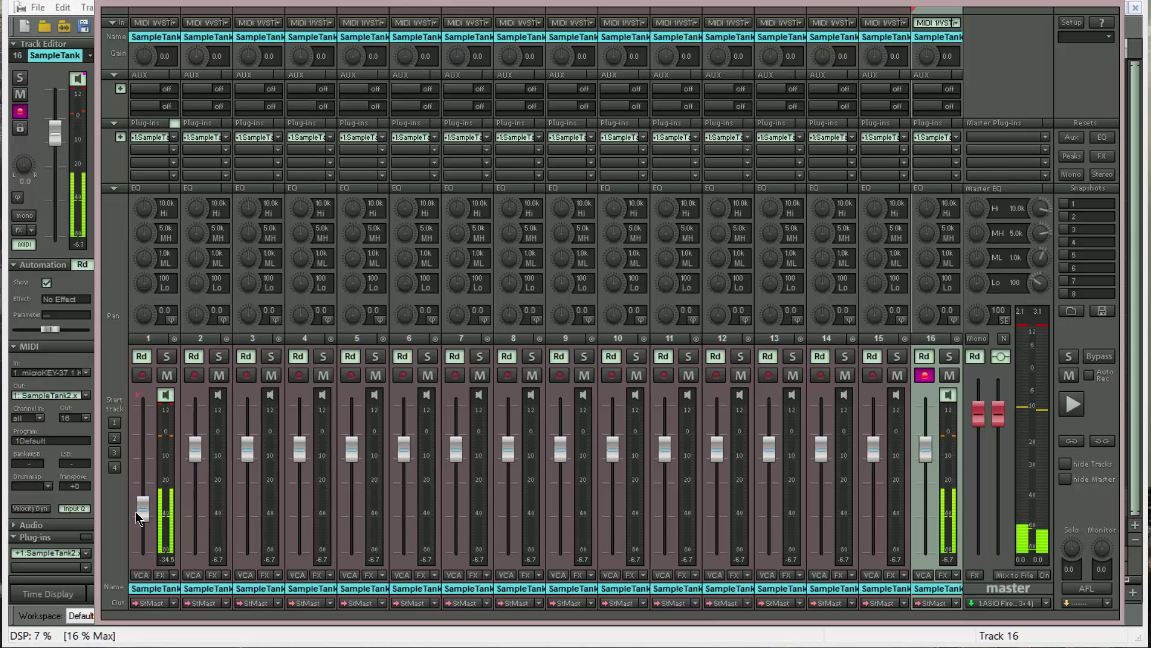
pyautogui.doubleClick(136, 512)
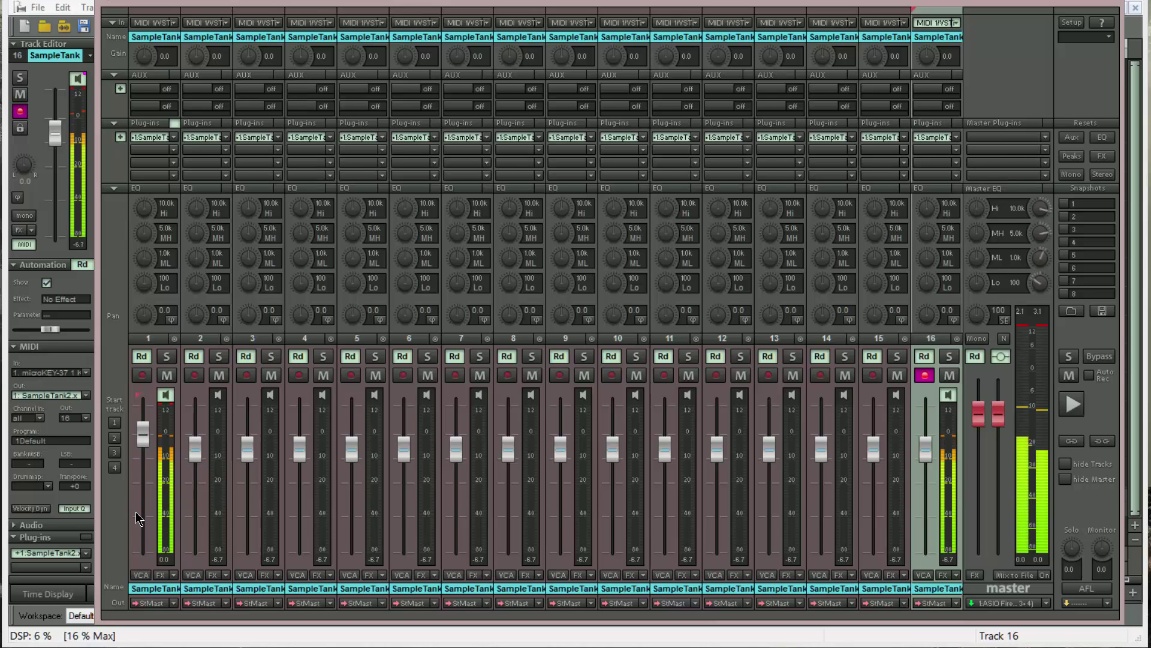
pyautogui.moveTo(144, 443); pyautogui.dragTo(146, 462)
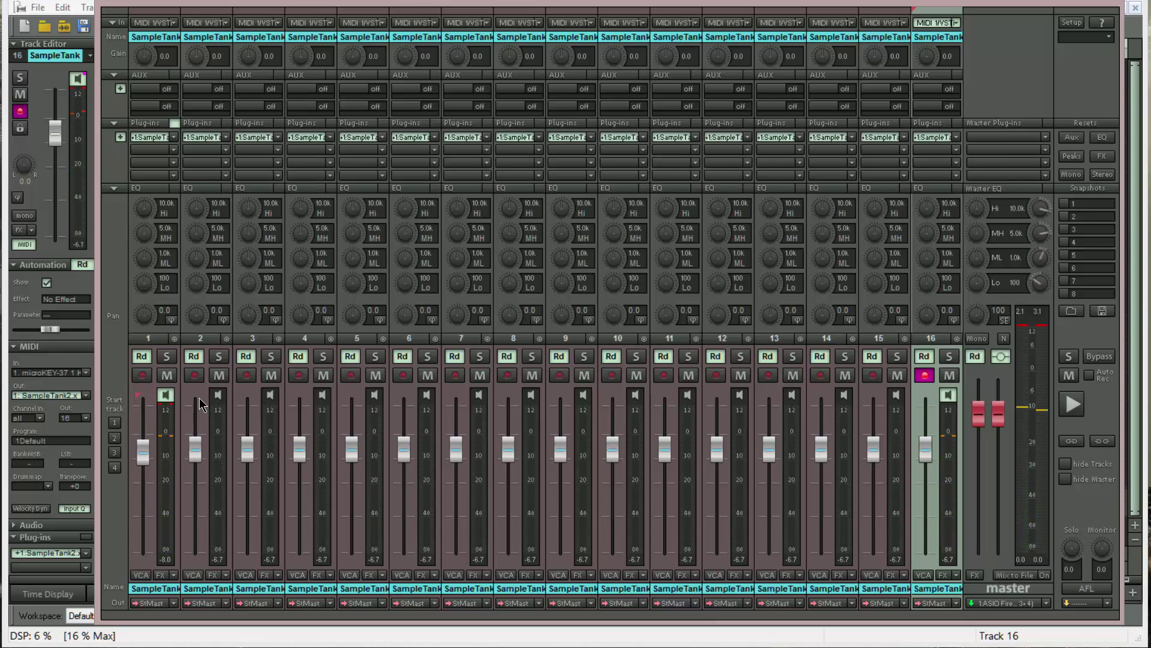
pyautogui.click(201, 340)
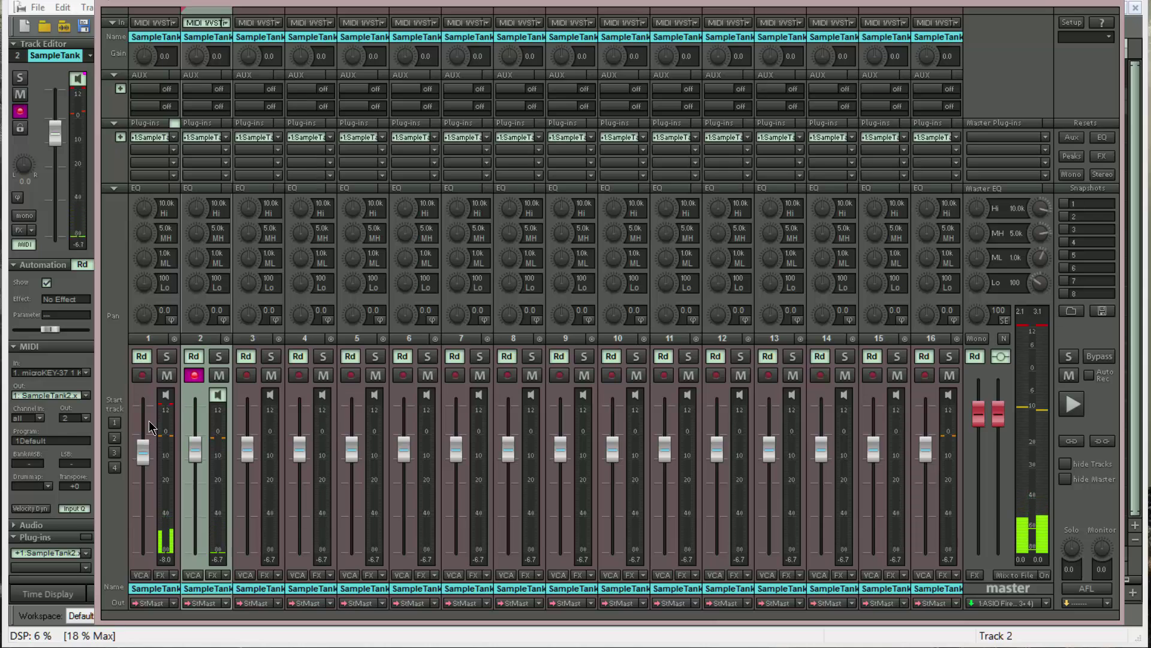
pyautogui.moveTo(143, 450); pyautogui.dragTo(125, 598)
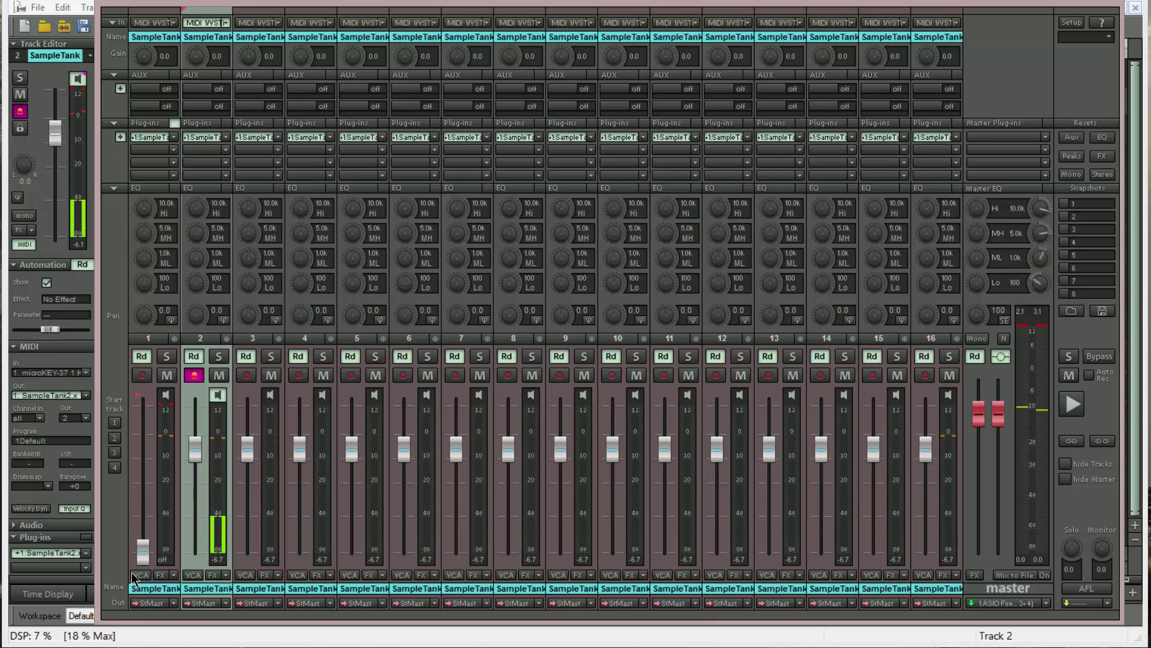
pyautogui.moveTo(142, 552); pyautogui.dragTo(139, 455)
# - Arm track 3, drop track 1 to silence, then undo to restore its level
pyautogui.click(254, 340)
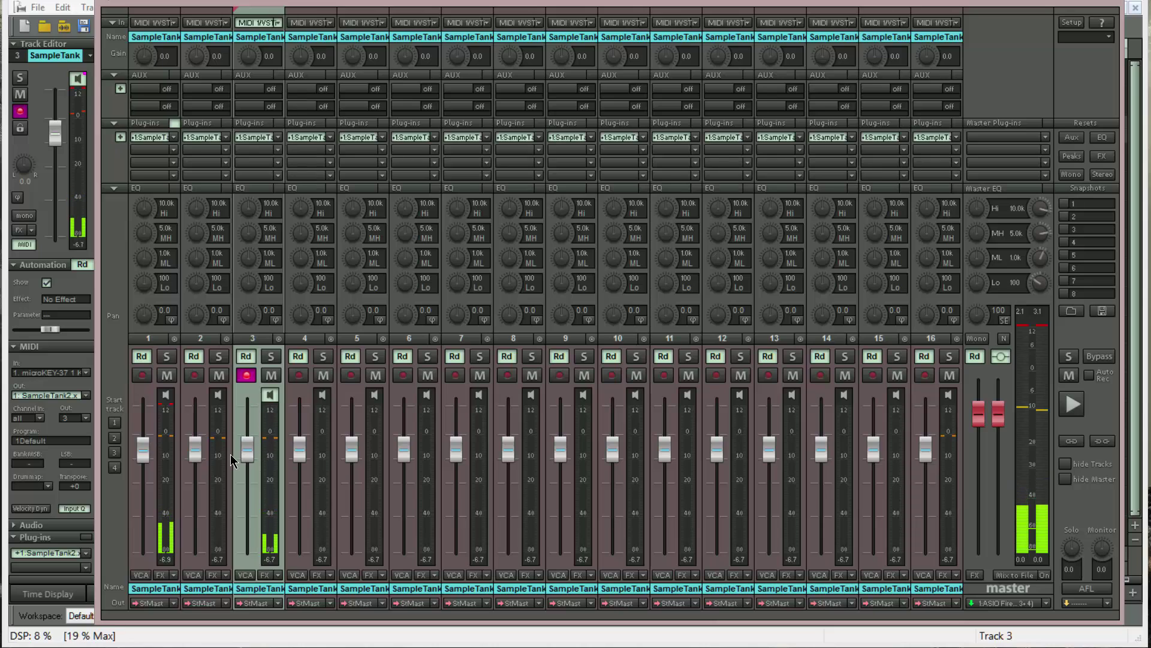
pyautogui.moveTo(142, 450); pyautogui.dragTo(124, 578)
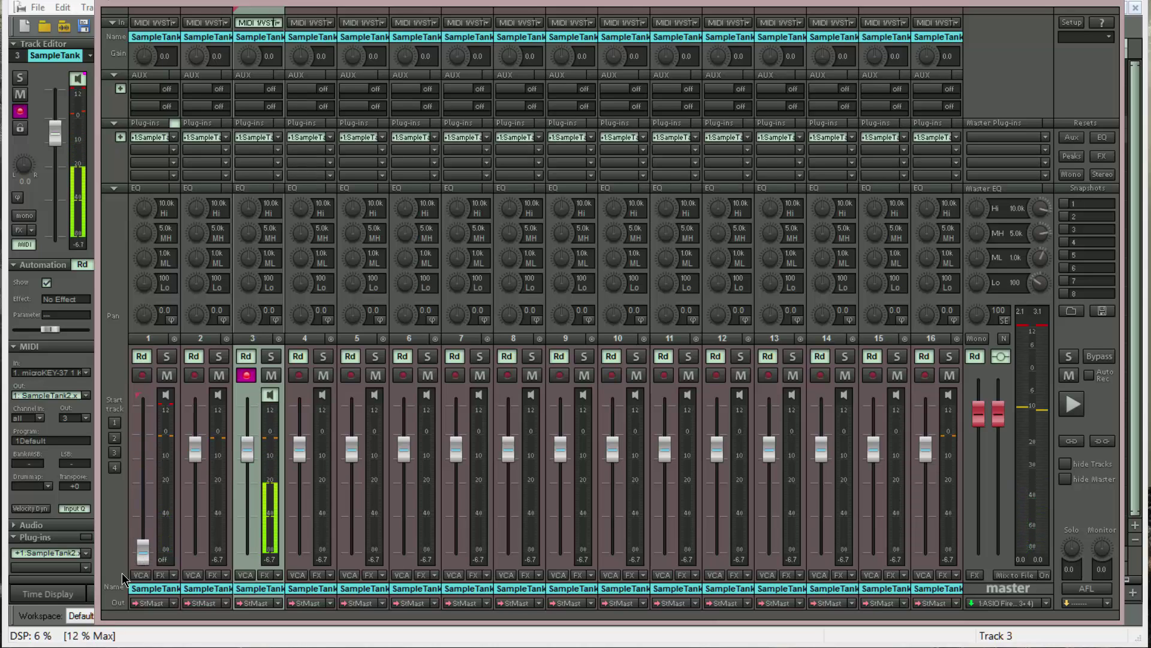
pyautogui.hotkey('ctrl', 'z')
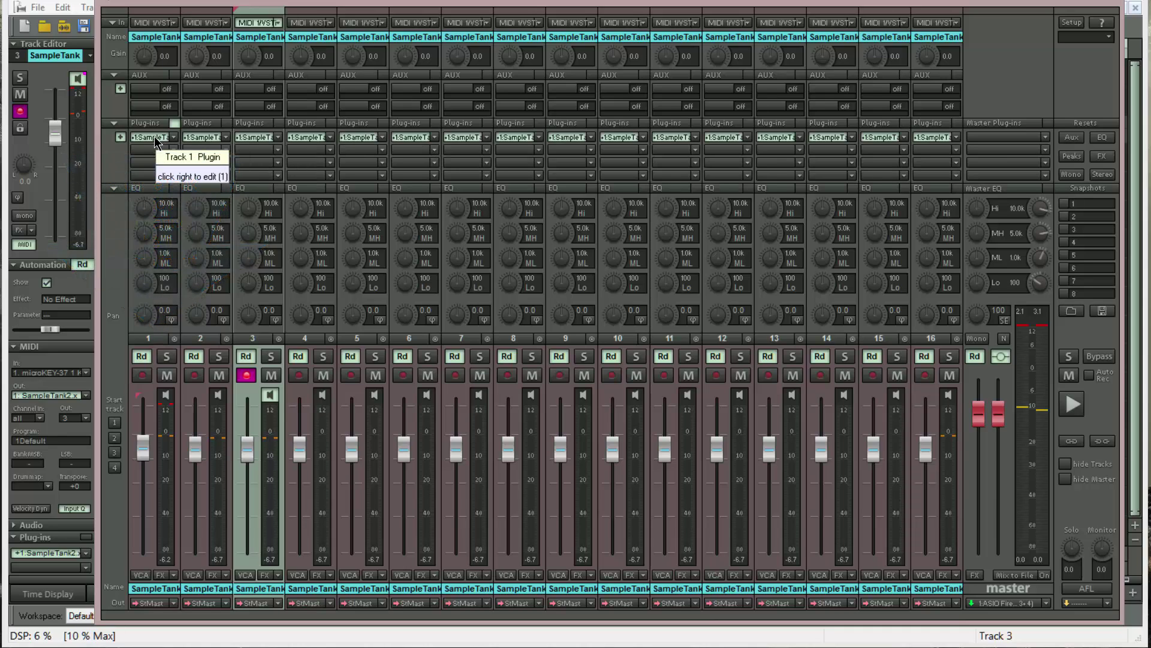
# - Route SampleTank's 16 parts to separate stereo outputs 1+2, 3+4, etc., then choose Save Multi
pyautogui.click(153, 137)
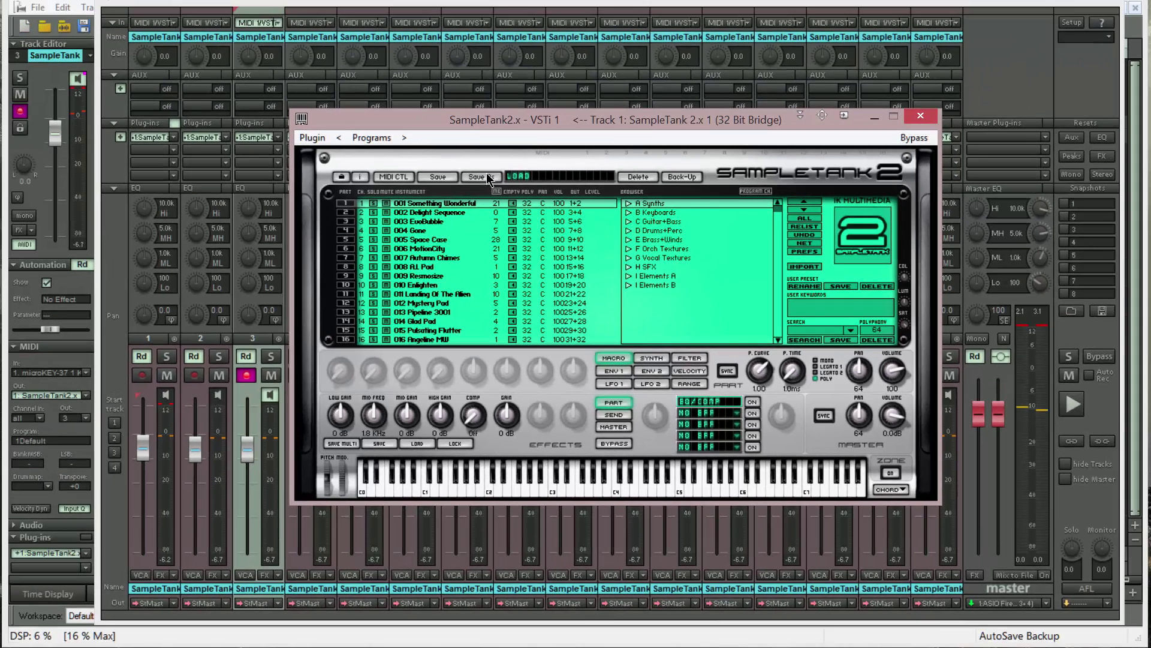
pyautogui.click(387, 145)
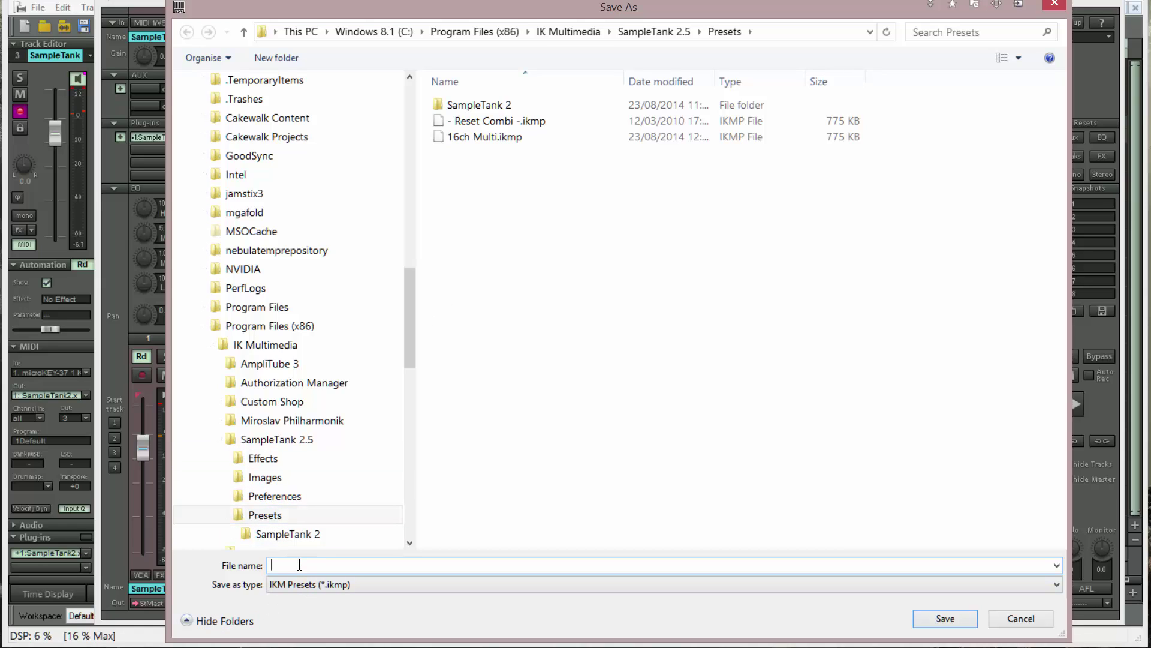
# - Enter '16ch Multi-out' as the preset file name, dismissing the autocomplete suggestion
pyautogui.write('16')
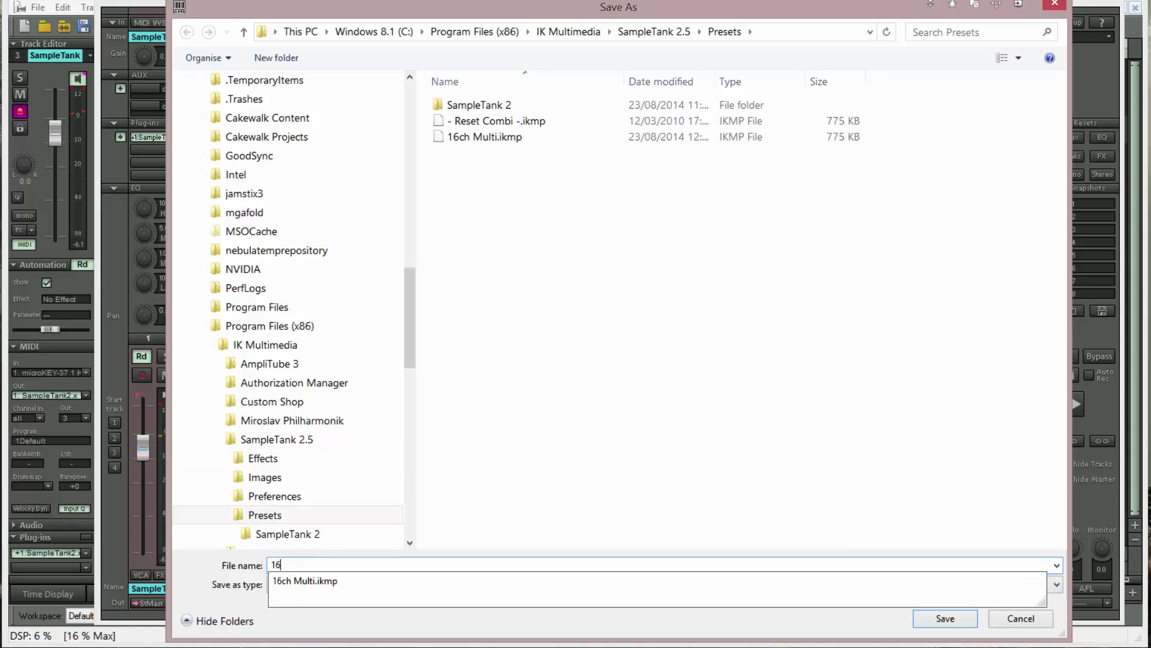
pyautogui.write('ch Multi')
pyautogui.click(300, 564)
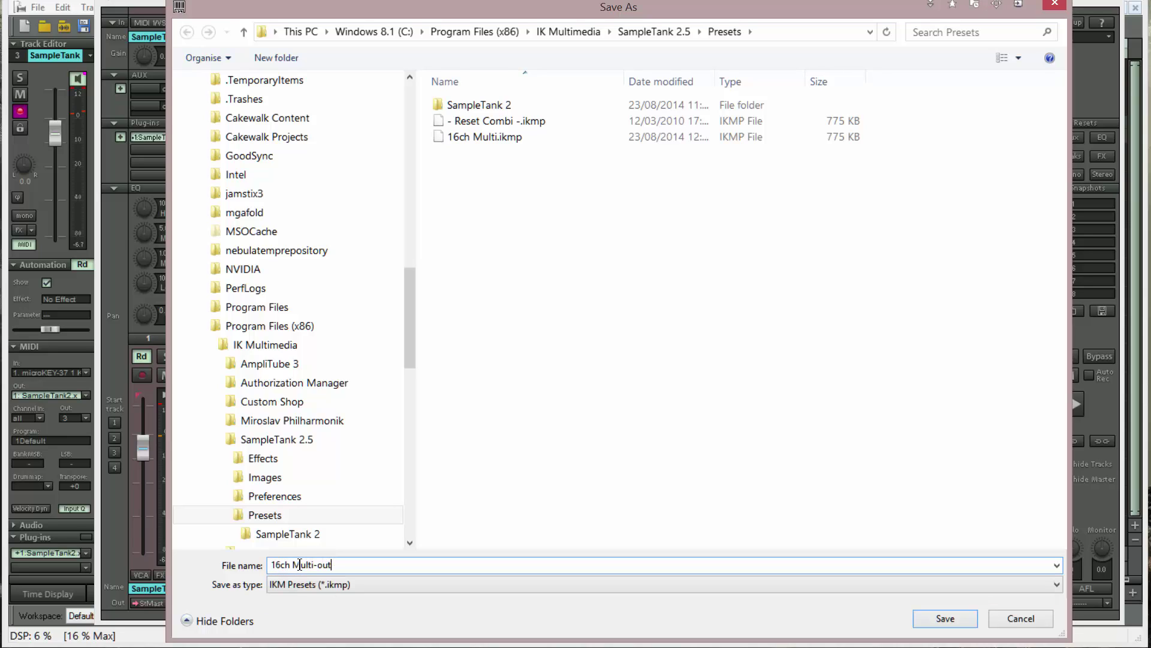
# - Save the 16ch Multi-out preset, close SampleTank, and audition mixer channels 1–3
pyautogui.click(939, 619)
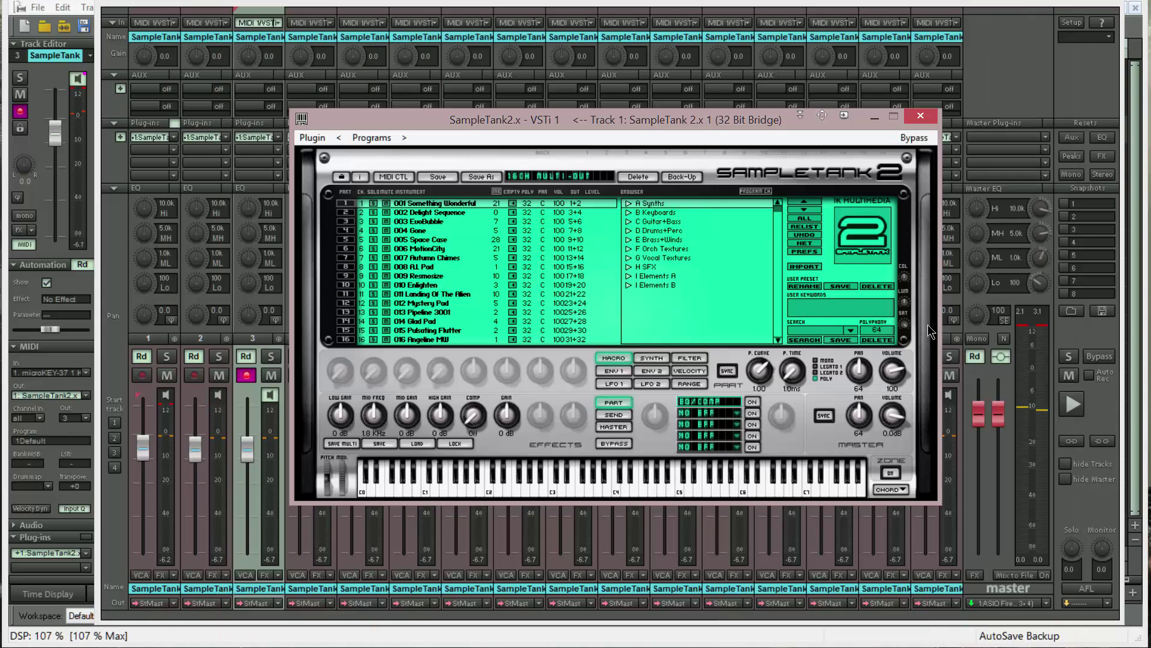
pyautogui.click(921, 116)
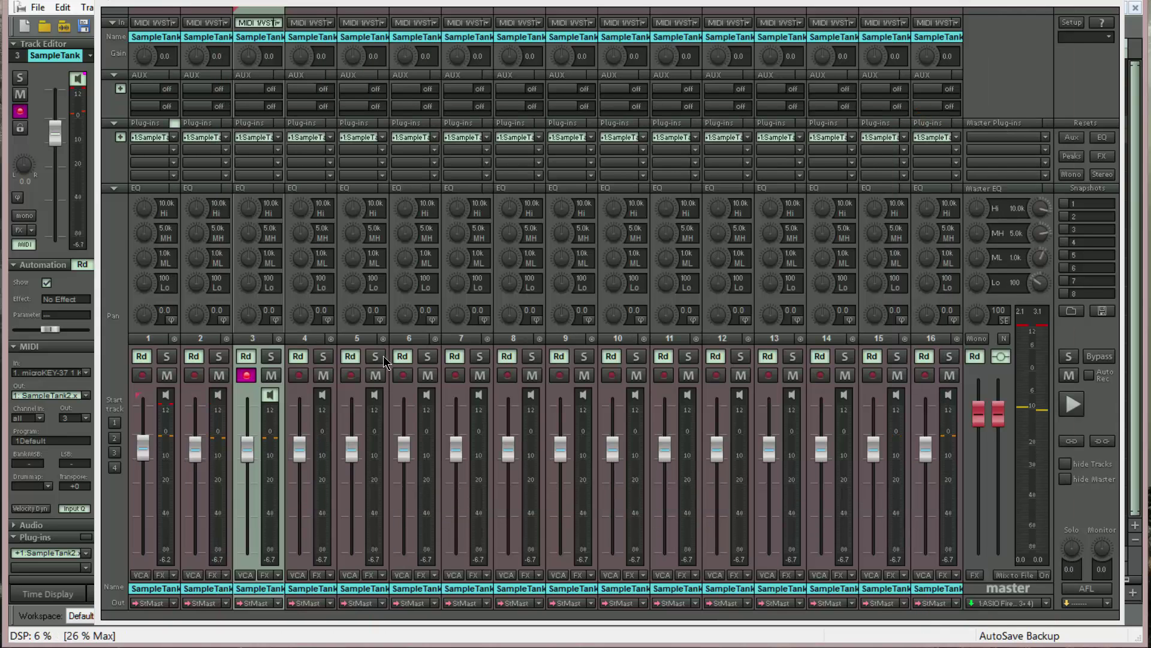
pyautogui.click(152, 341)
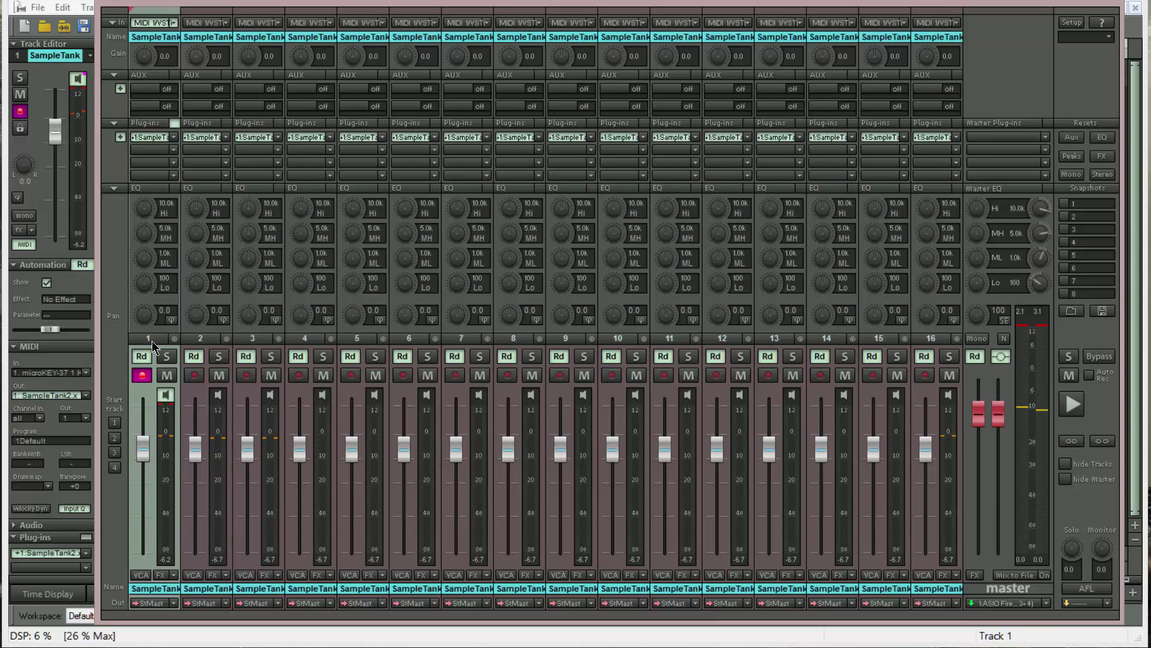
pyautogui.click(190, 341)
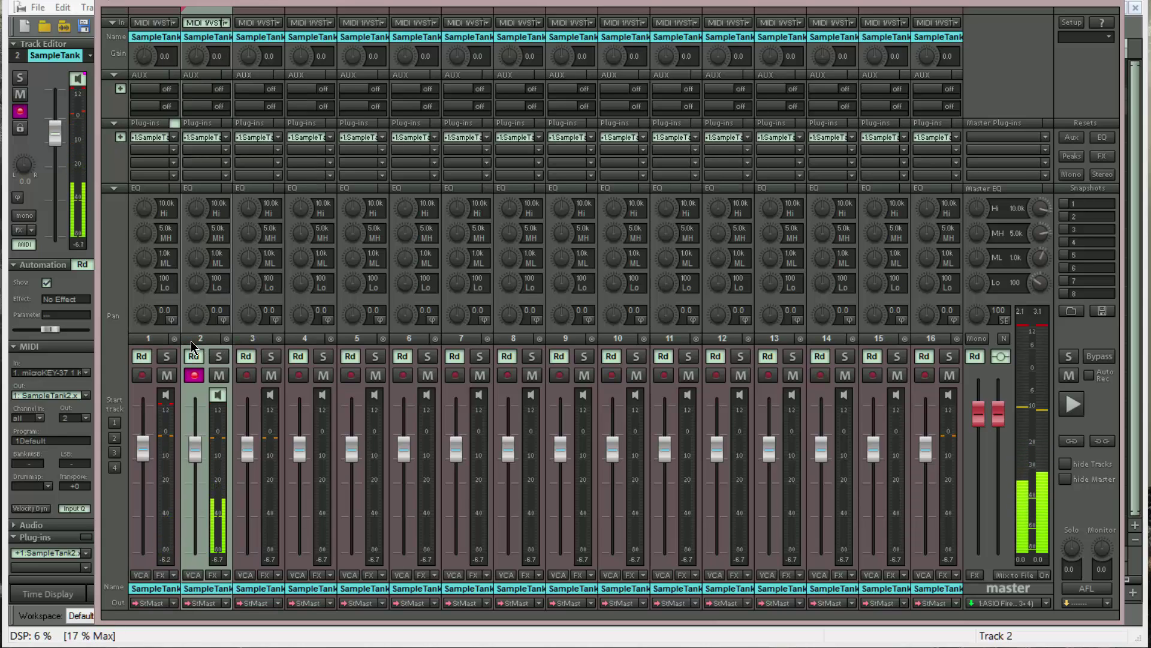
pyautogui.click(256, 340)
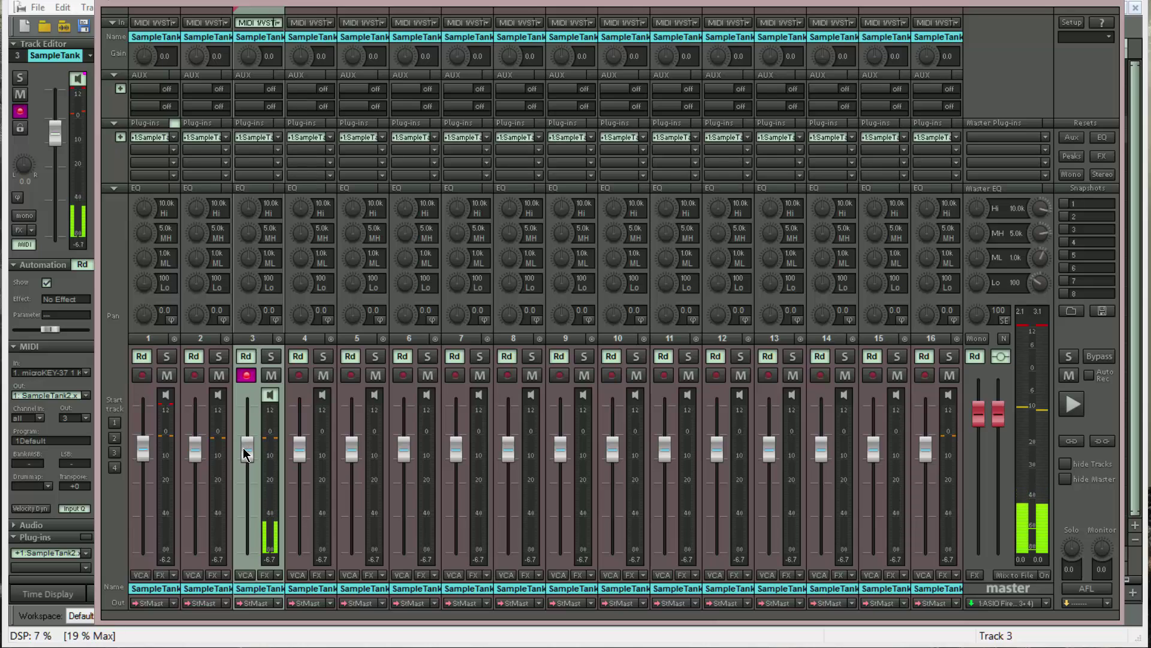
# - Pull channel 3 down and back up to -8.1 dB, then audition channels 4 and 5
pyautogui.moveTo(242, 447); pyautogui.dragTo(236, 559)
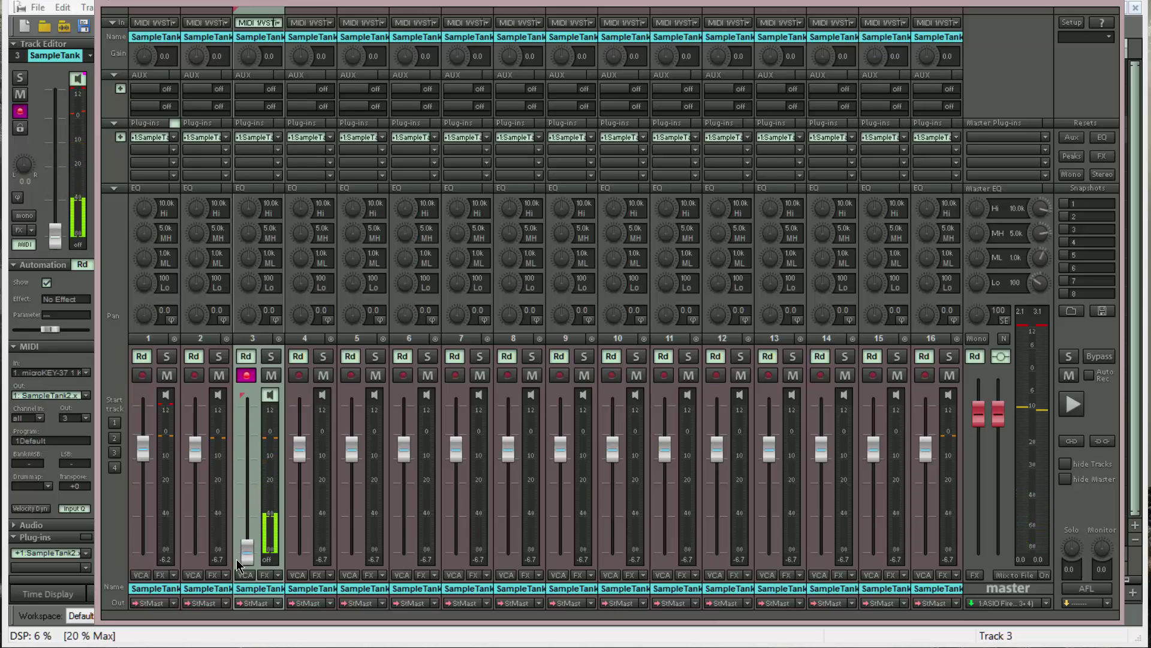
pyautogui.moveTo(246, 553); pyautogui.dragTo(254, 455)
pyautogui.click(311, 342)
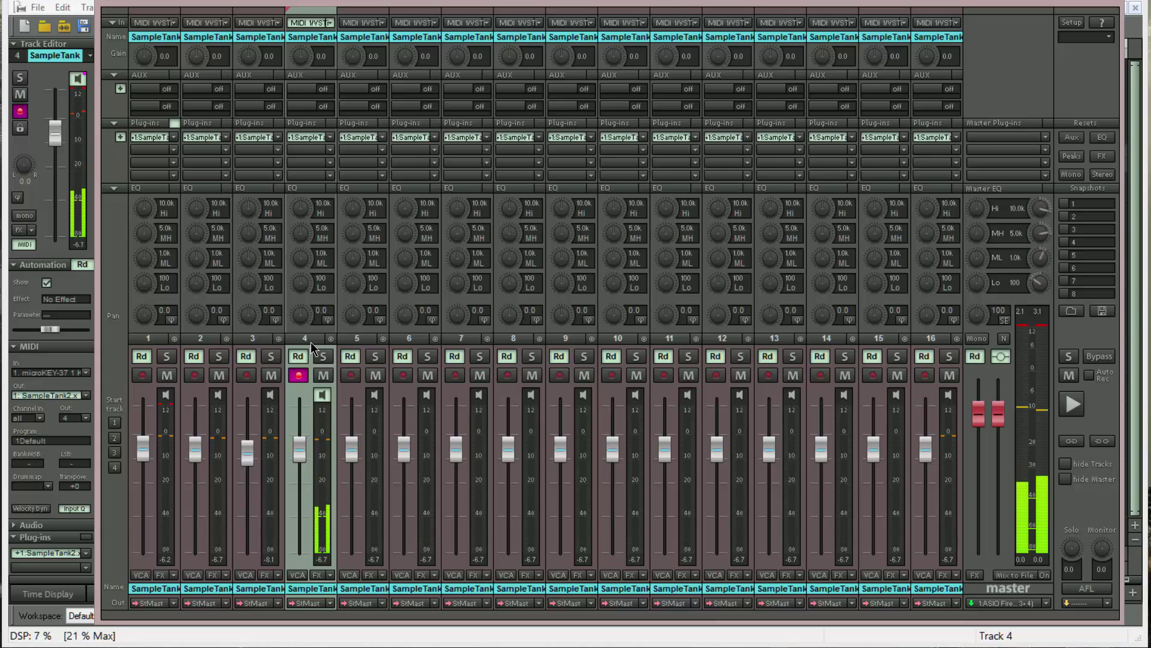
pyautogui.click(355, 340)
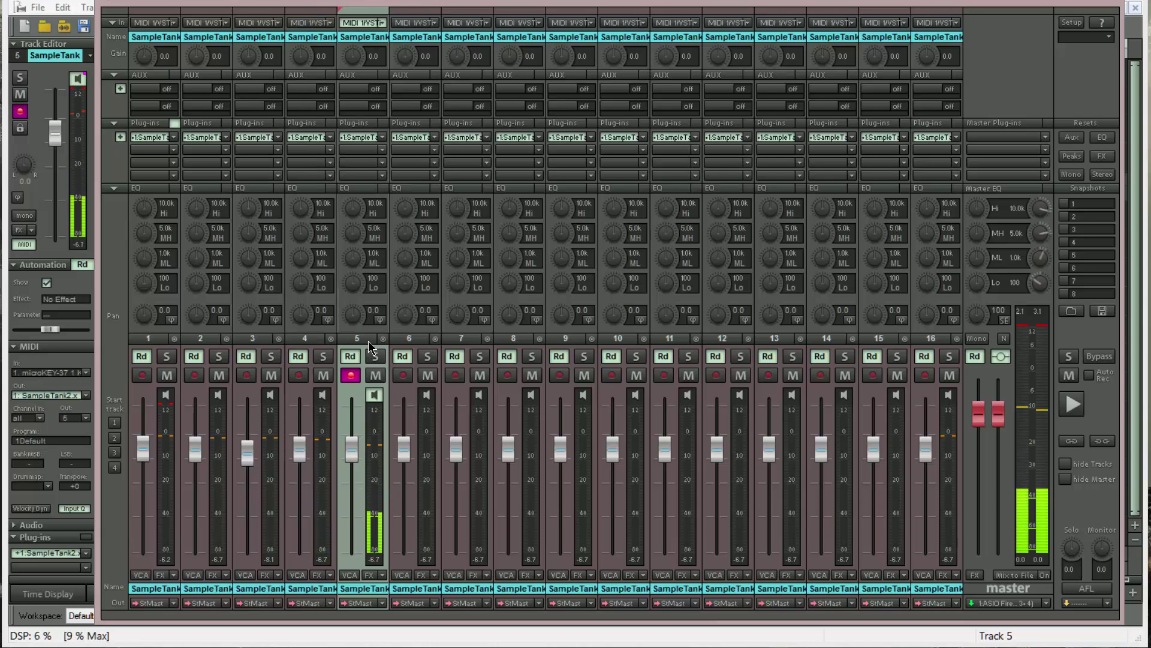
pyautogui.press('m')
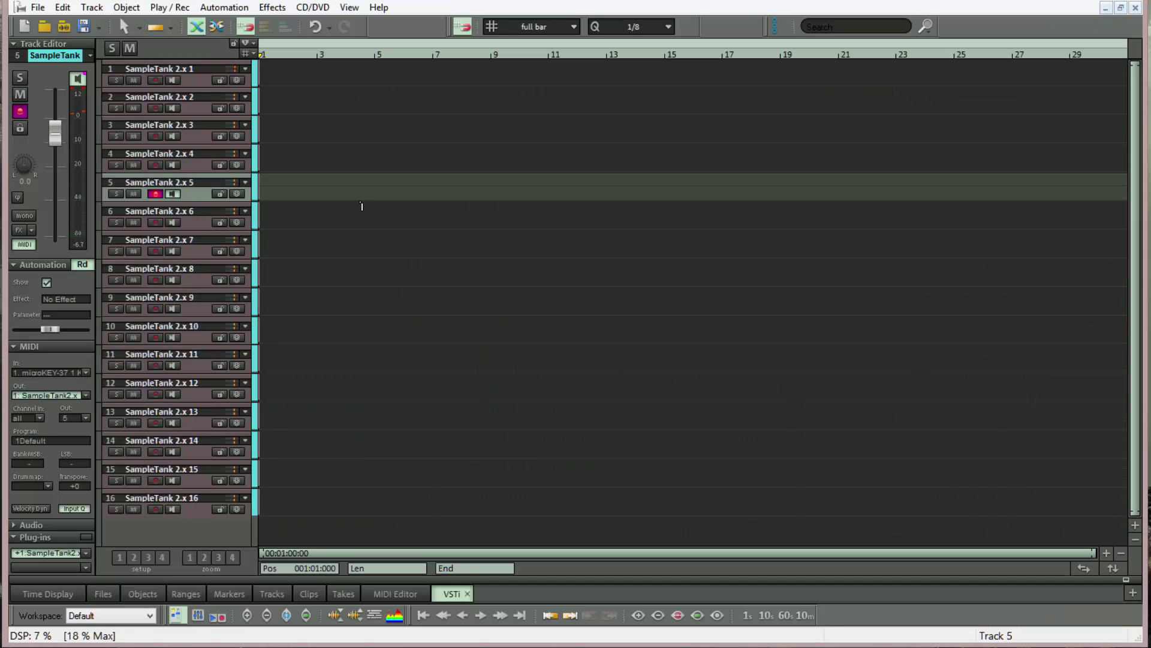
pyautogui.click(196, 222)
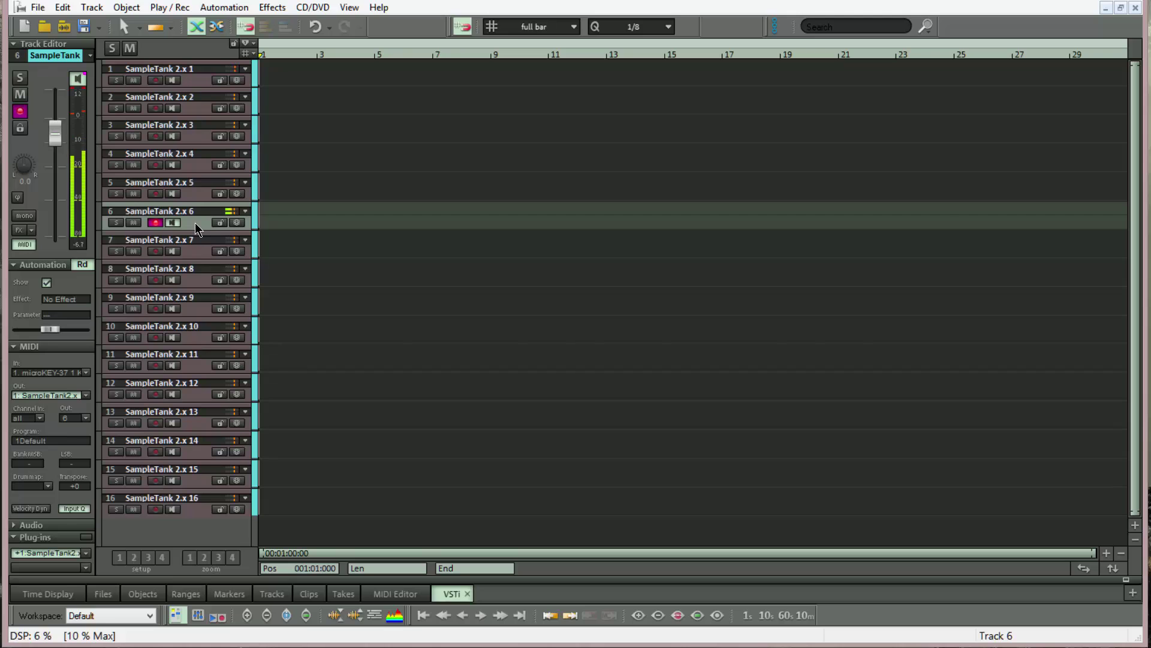
pyautogui.press('Down')
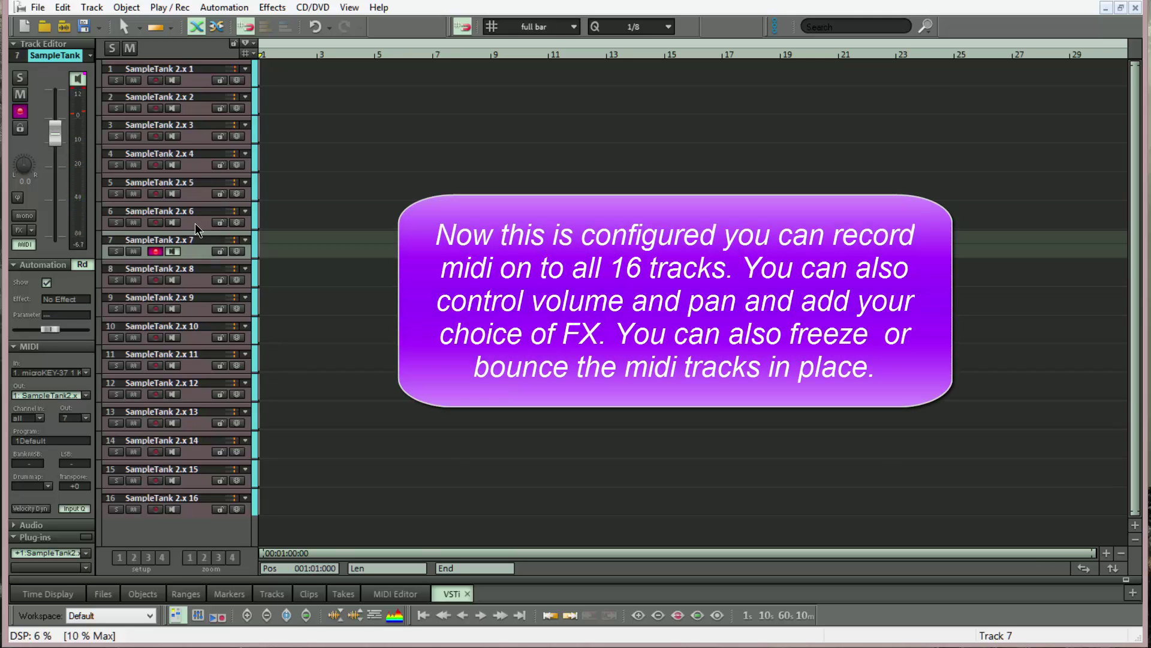
pyautogui.press('Down')
pyautogui.press('Down')
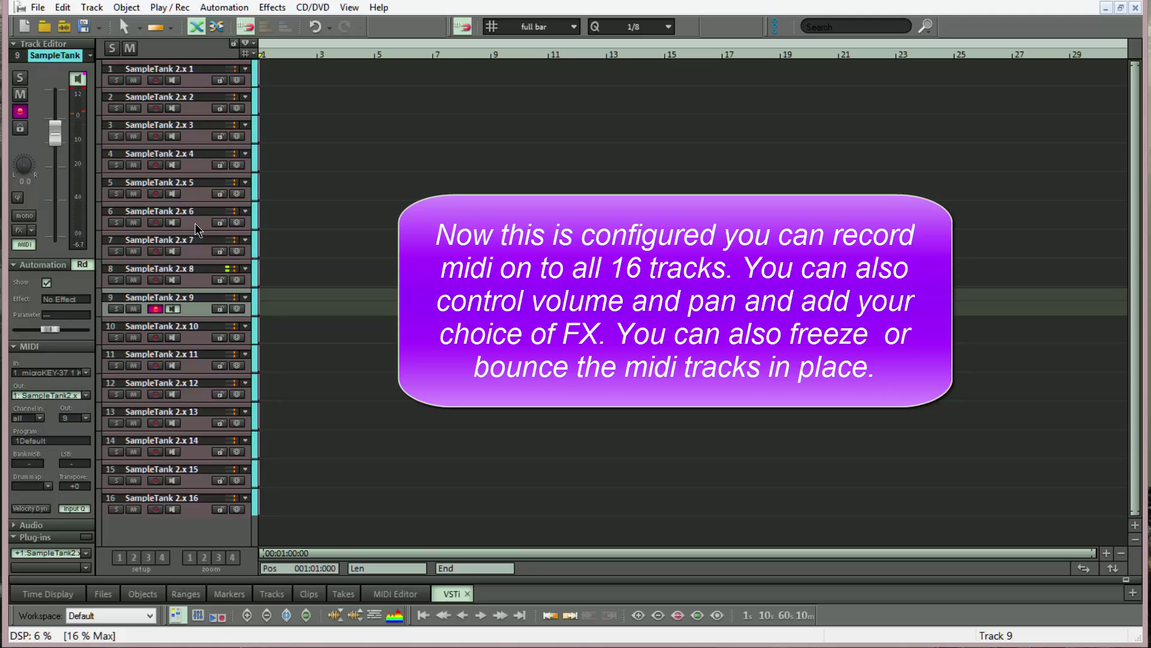
pyautogui.press('Down')
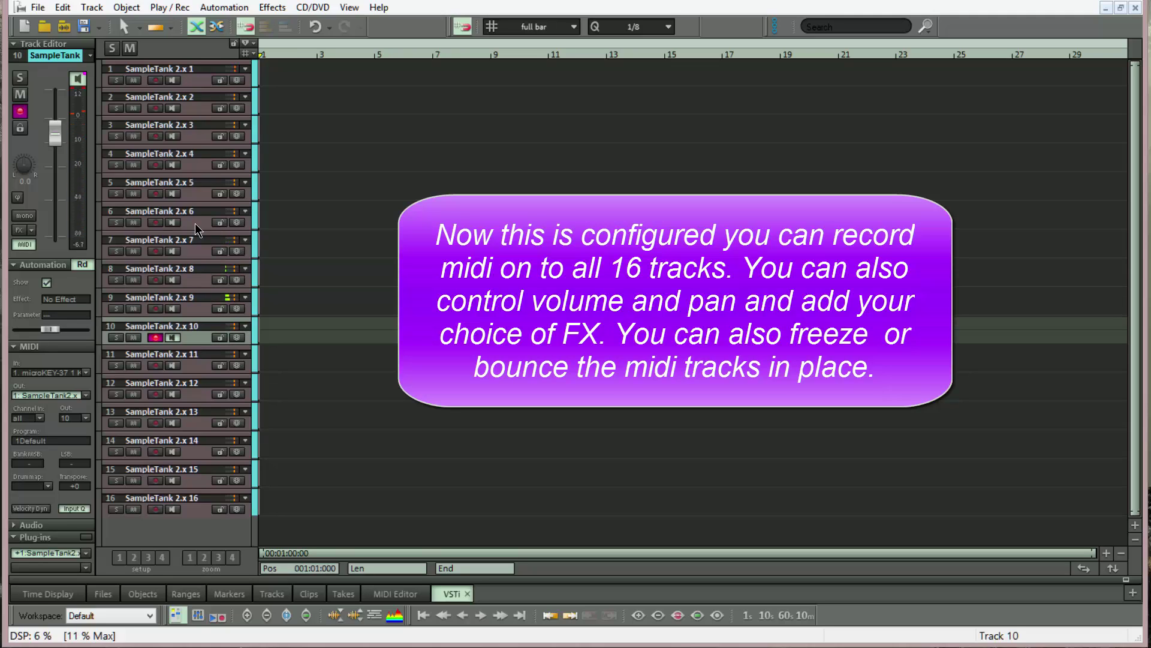
pyautogui.press('Down')
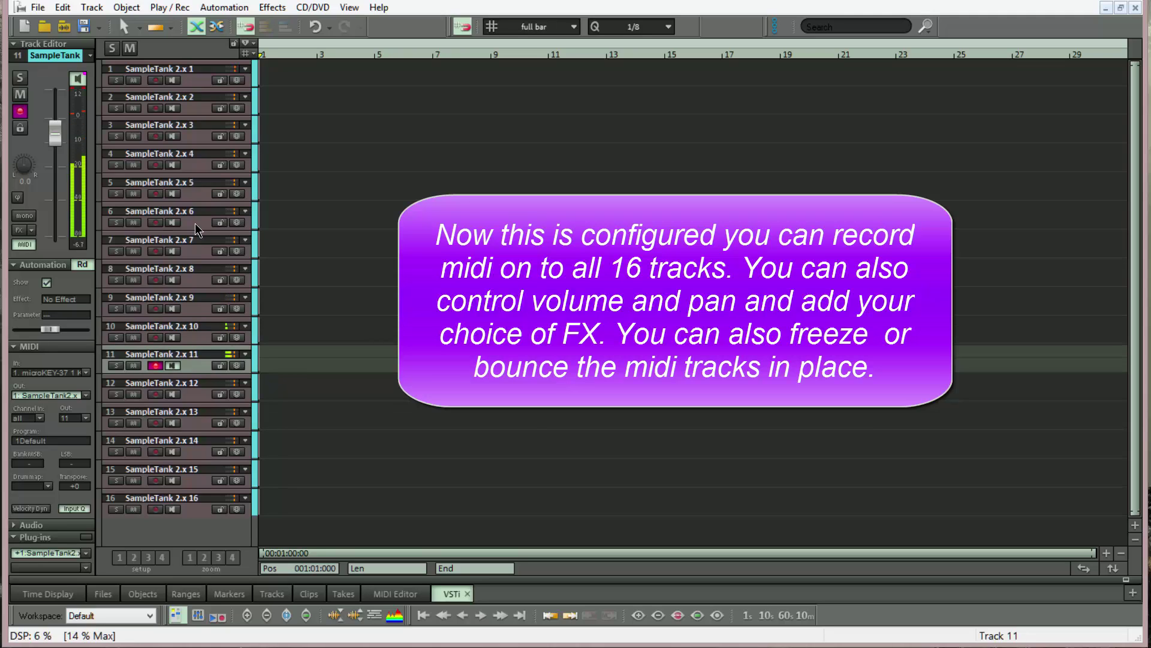
pyautogui.press('Down')
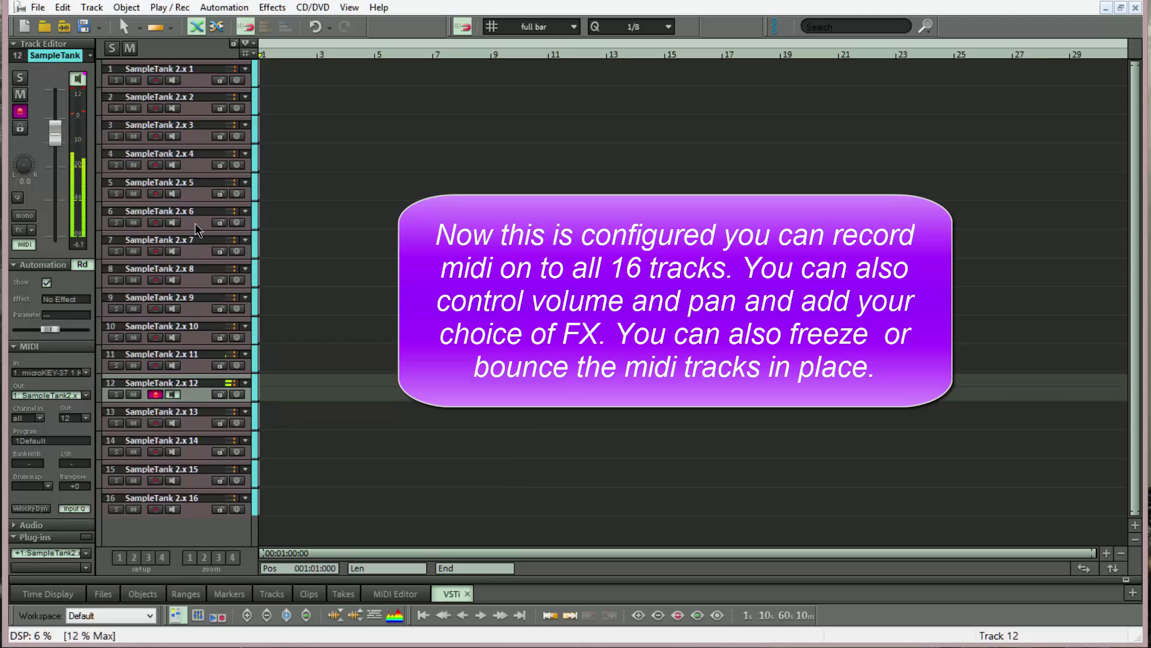
pyautogui.press('Down')
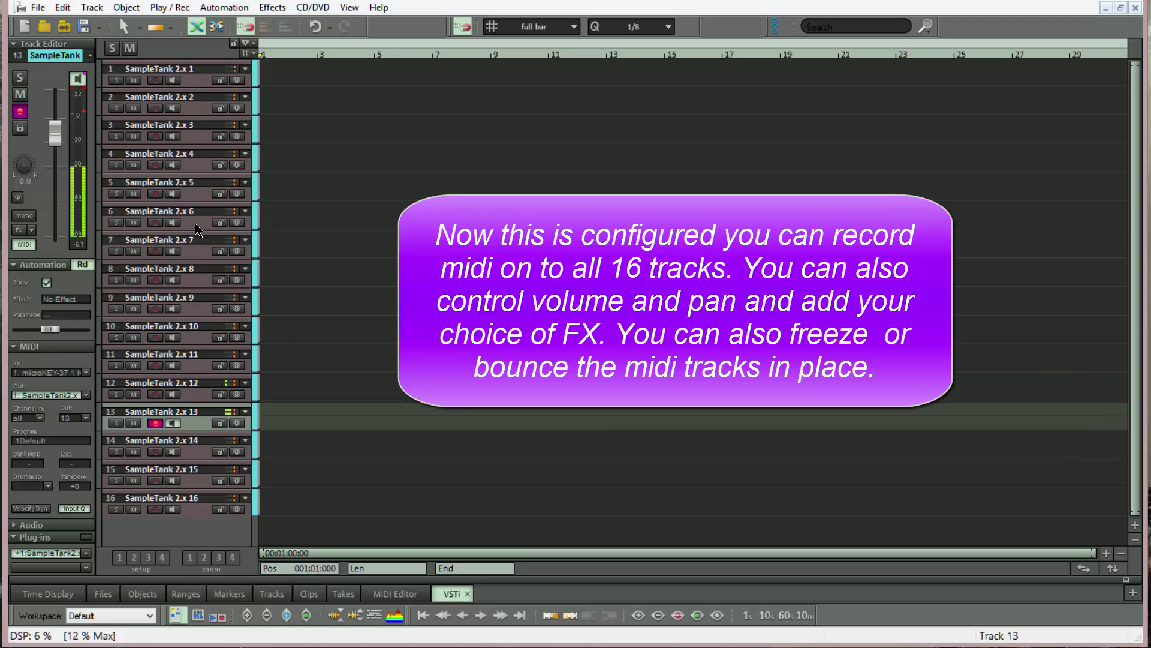
pyautogui.press('Down')
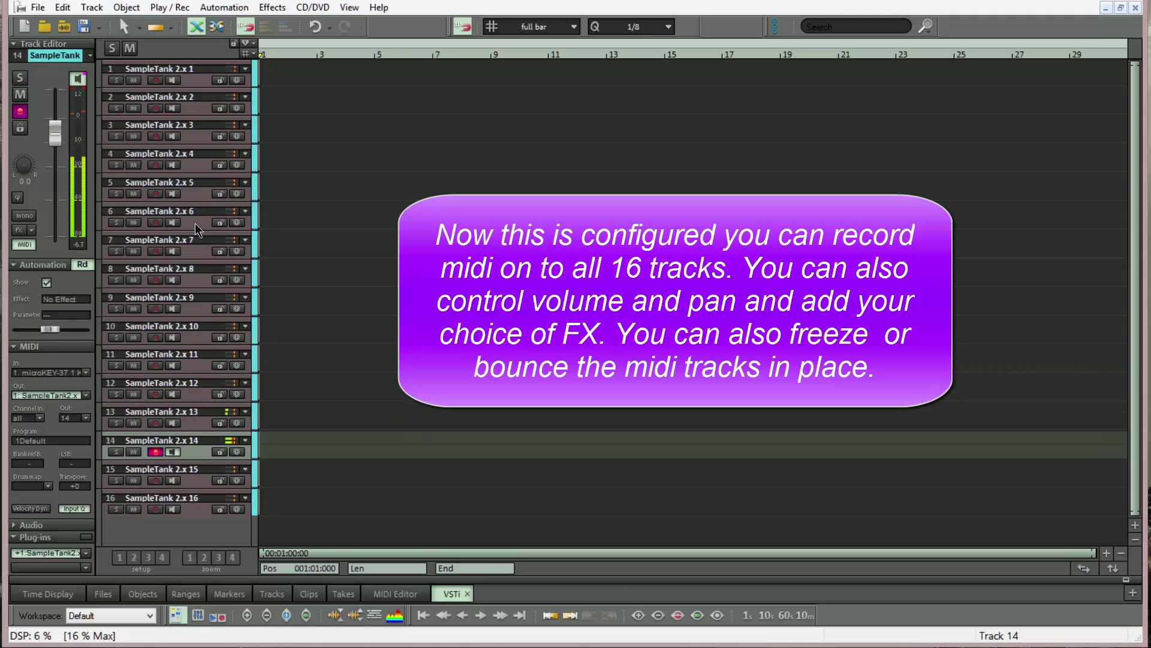
pyautogui.press('Down')
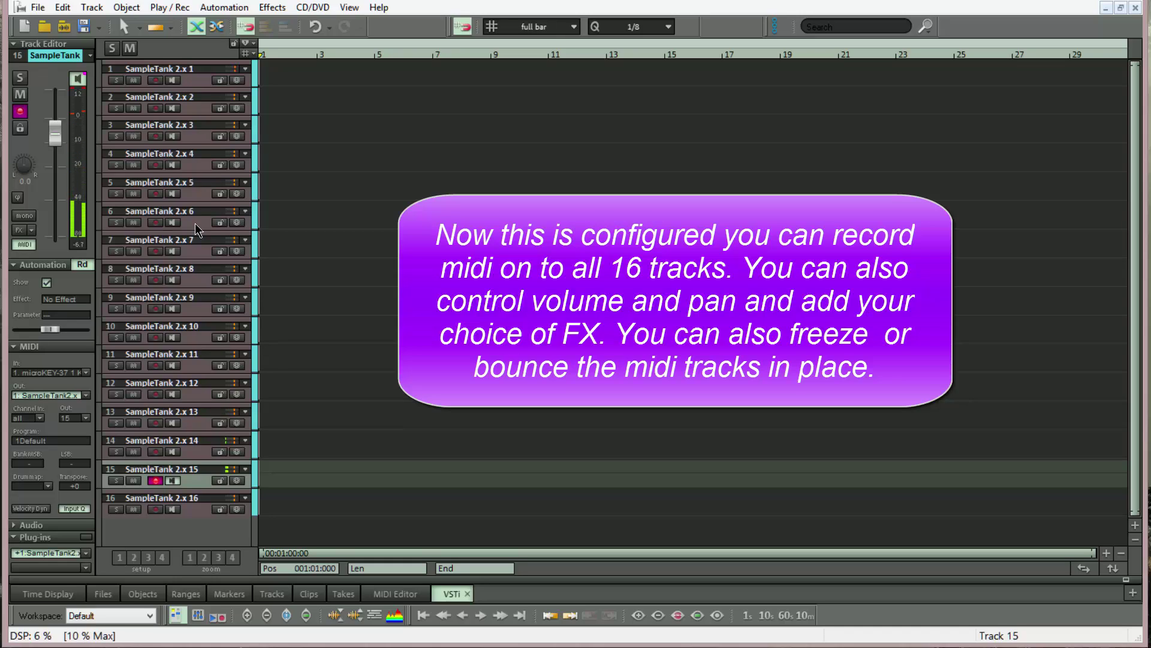
pyautogui.press('Down')
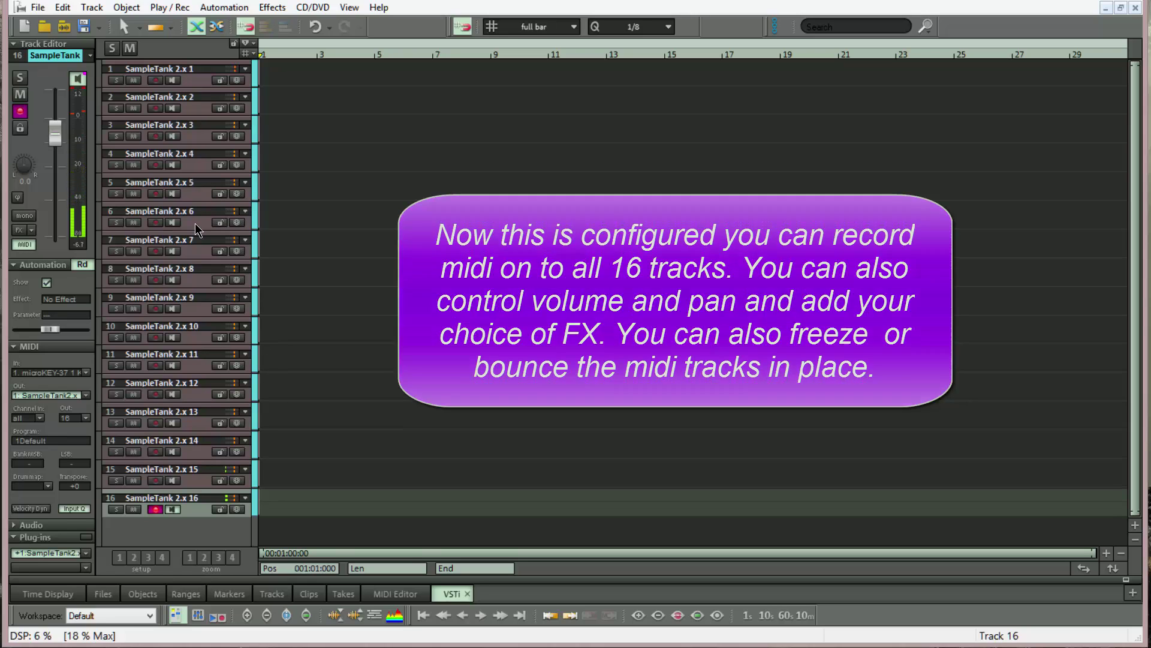
pyautogui.click(188, 74)
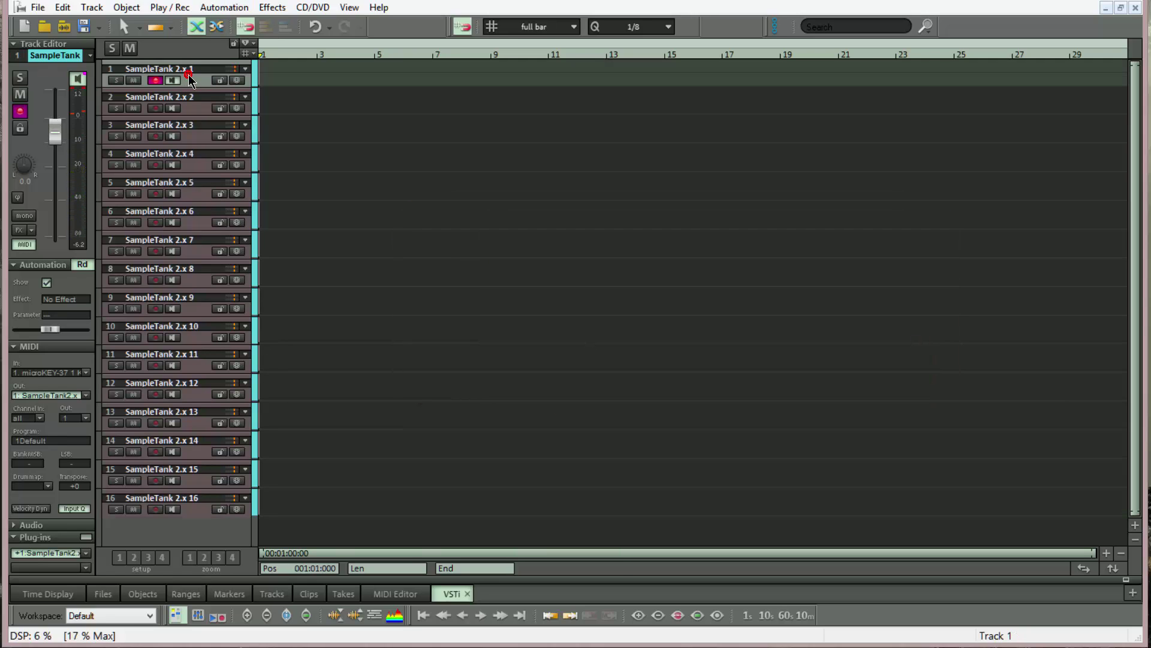